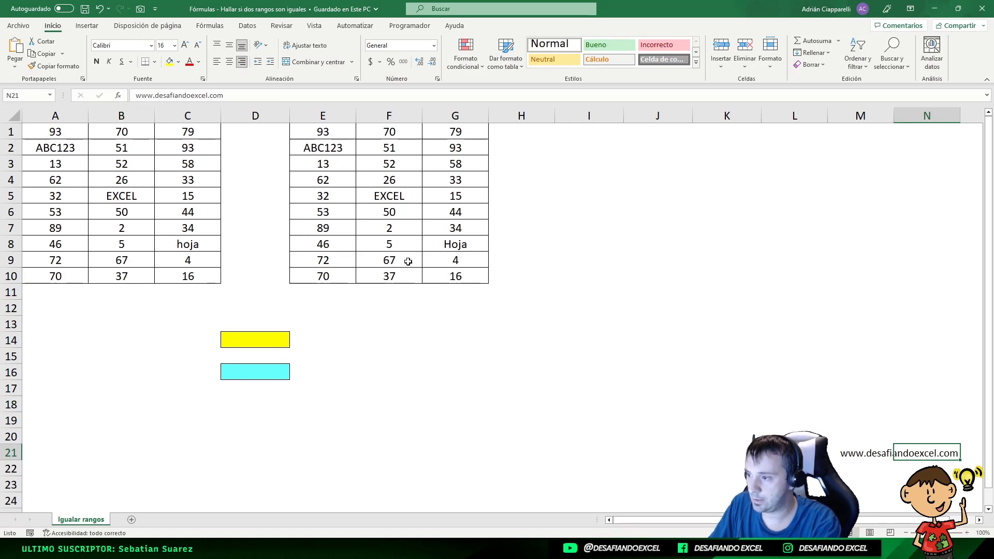
Compare the text in cells C8 and G8 of the two ranges
left_click(195, 245)
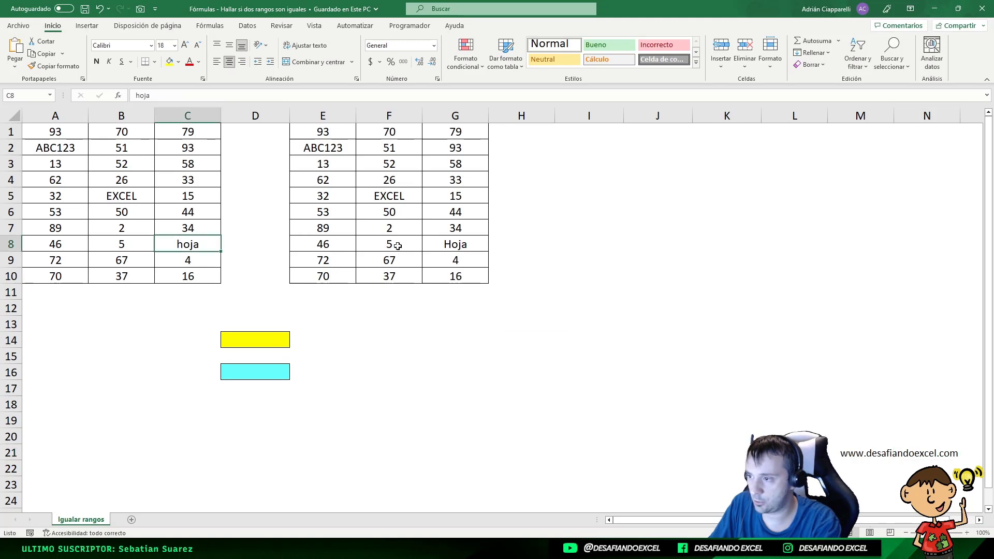
left_click(481, 244)
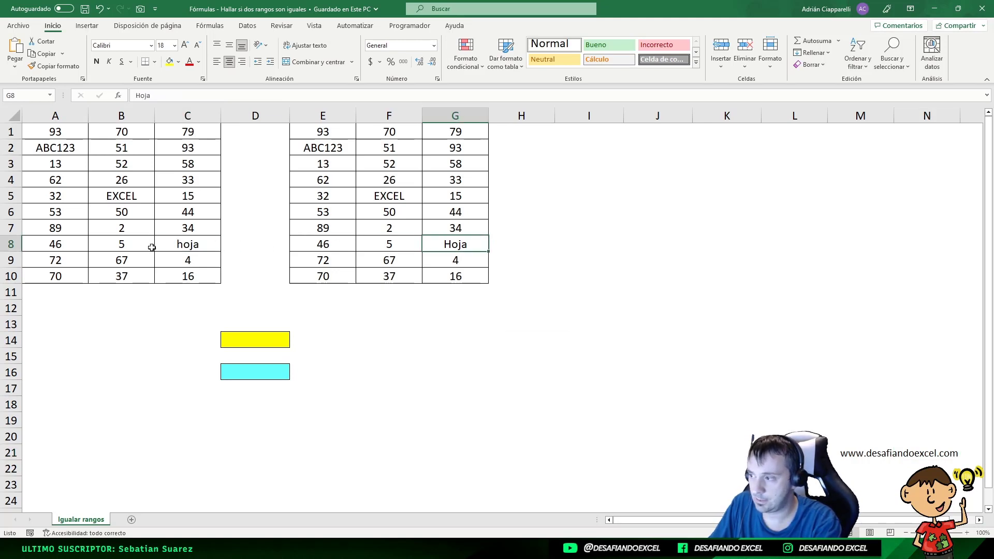
left_click(202, 244)
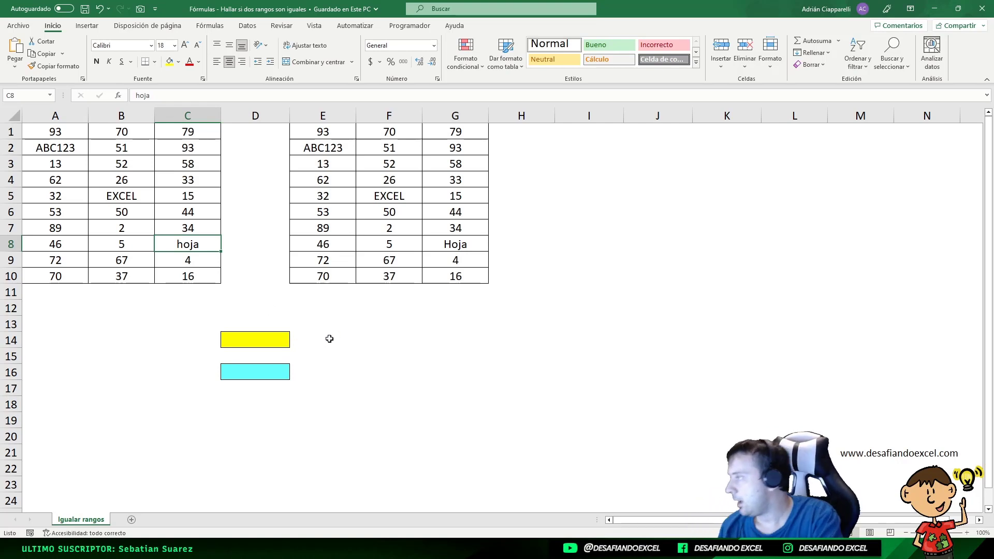
Enter the array formula =Y(A1:C10=E1:G10) in yellow cell D14 to test whether both ranges are equal
left_click(245, 339)
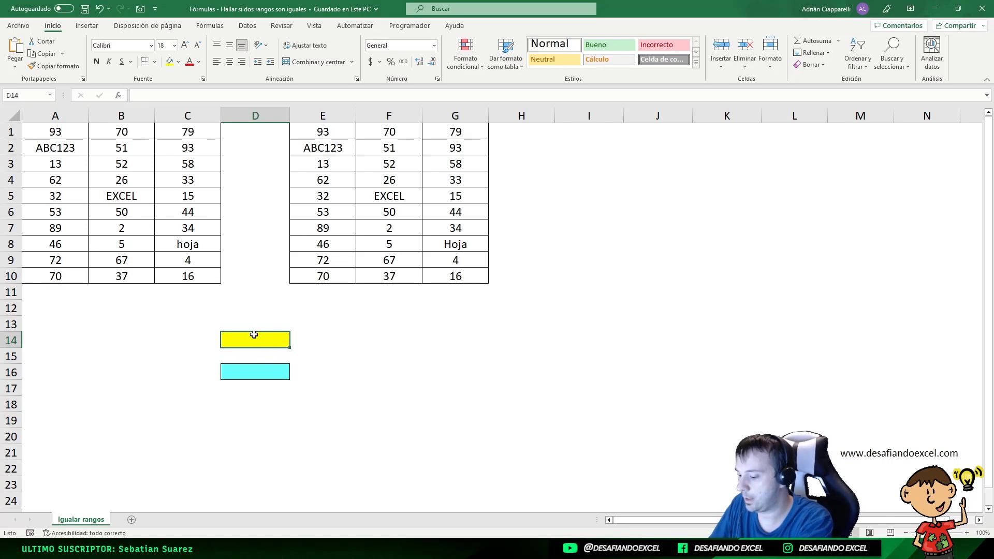
type("=")
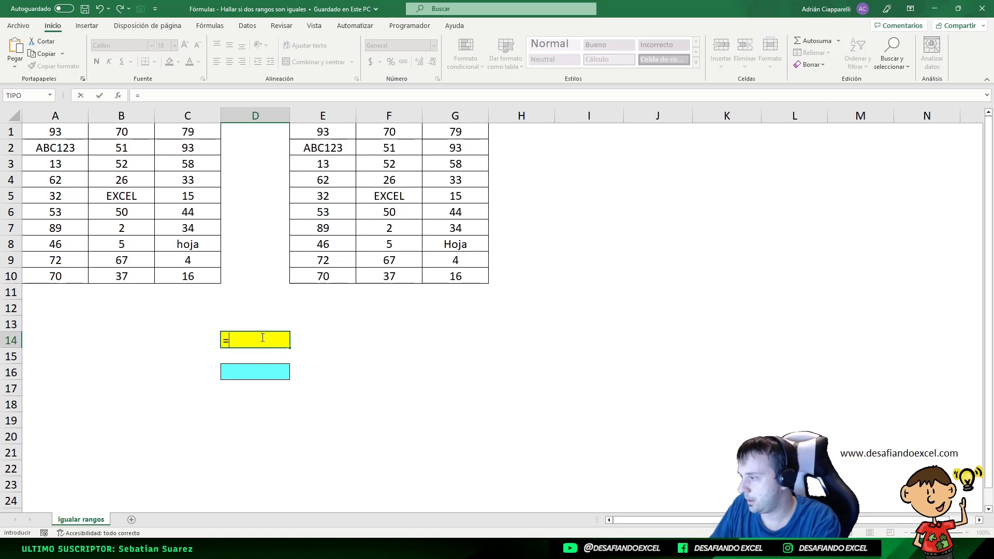
type("Y")
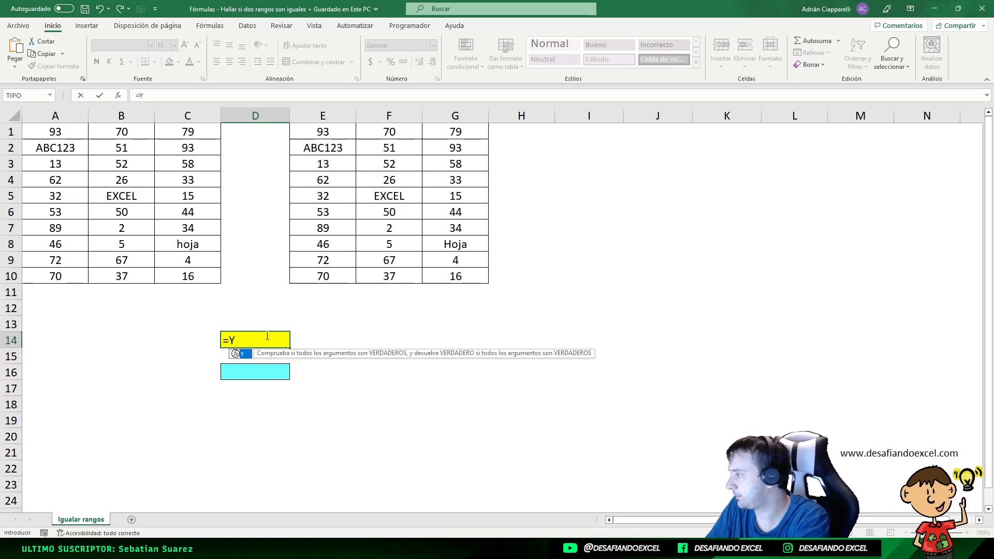
type("(")
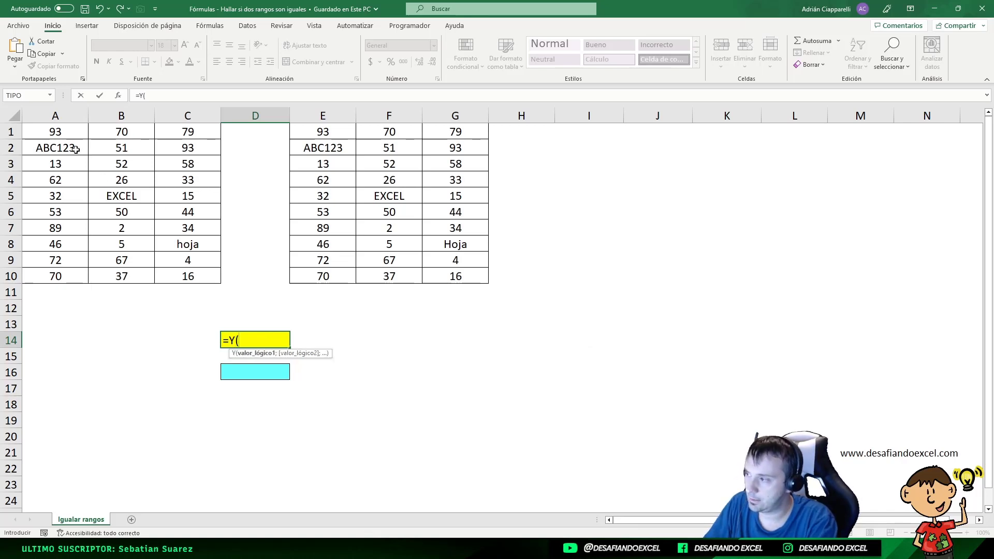
left_click_drag(55, 133, 176, 272)
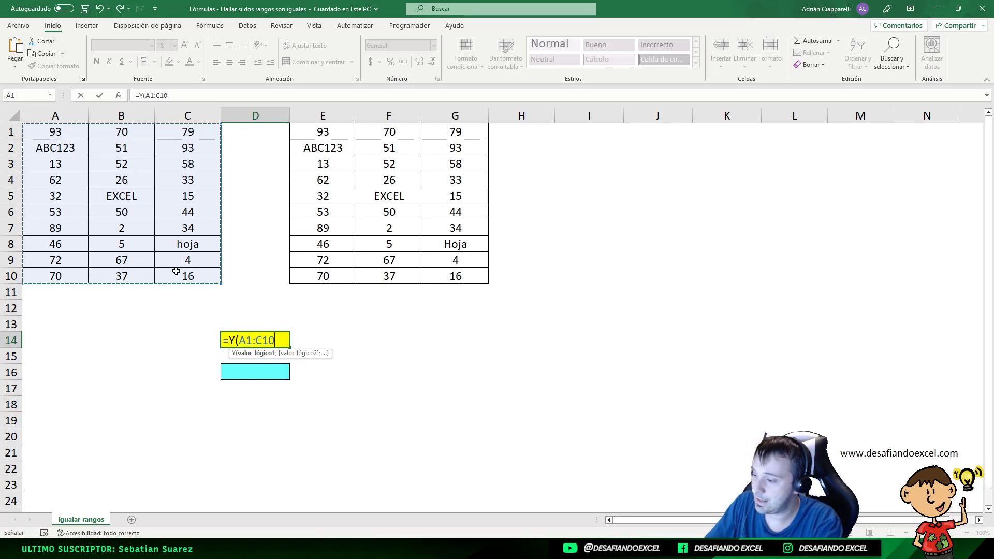
type("=")
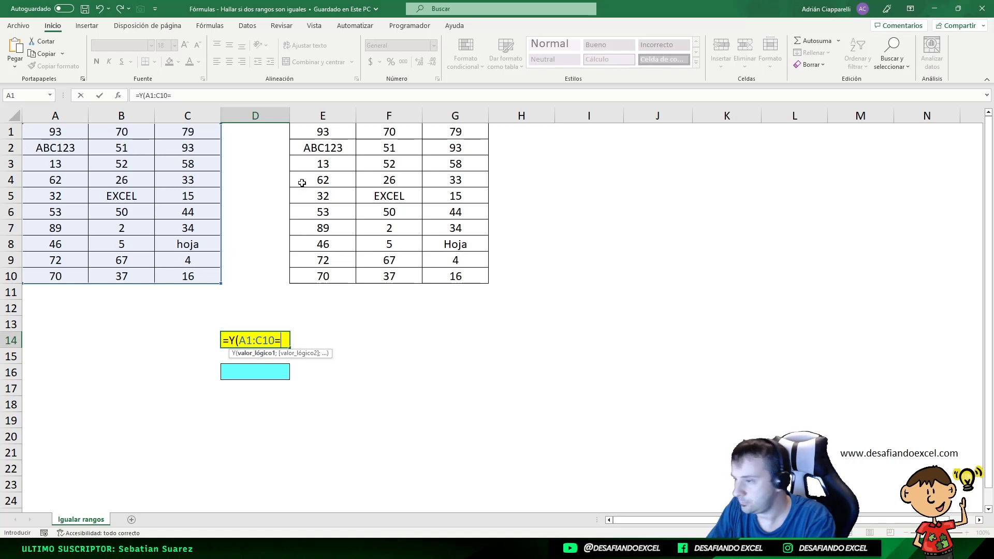
left_click_drag(324, 130, 428, 273)
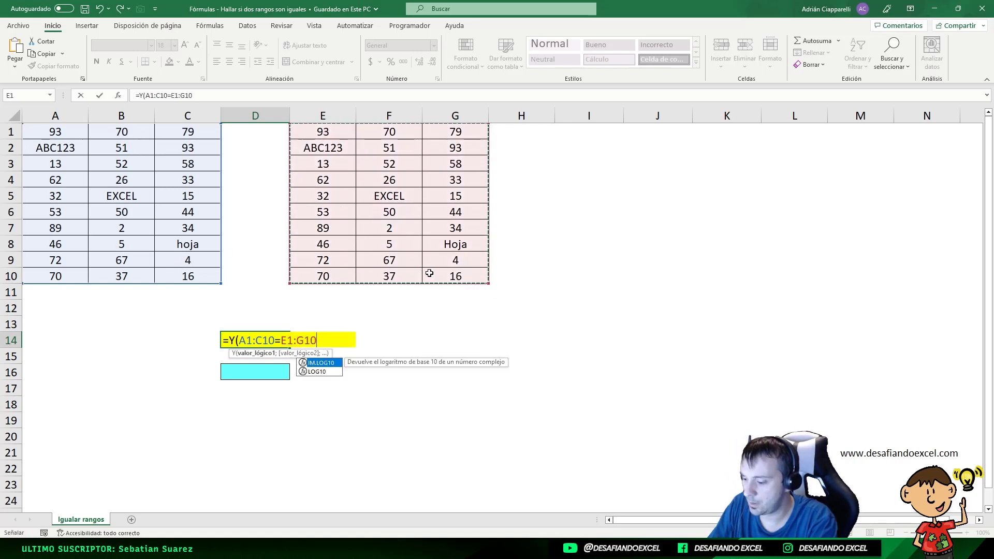
type(")")
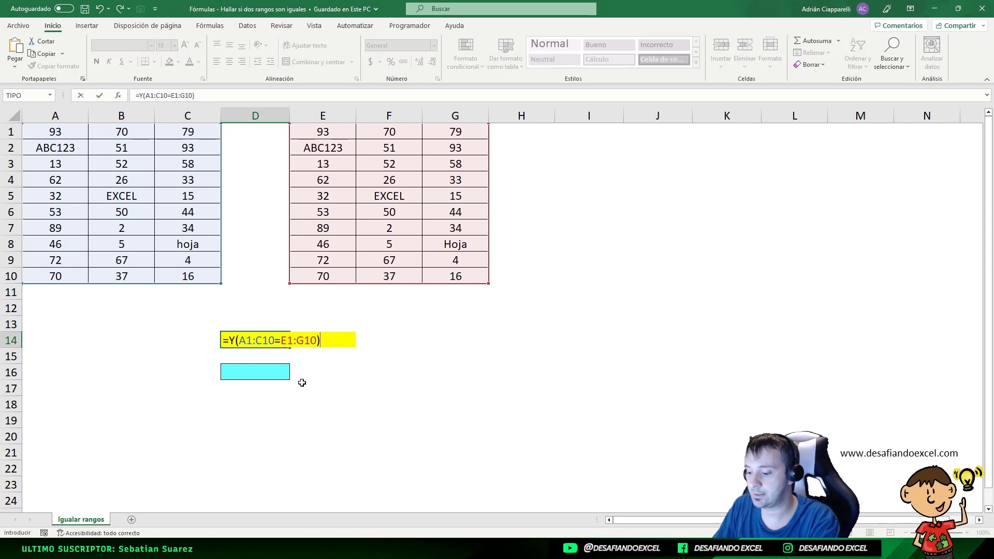
key("ctrl+shift+Return")
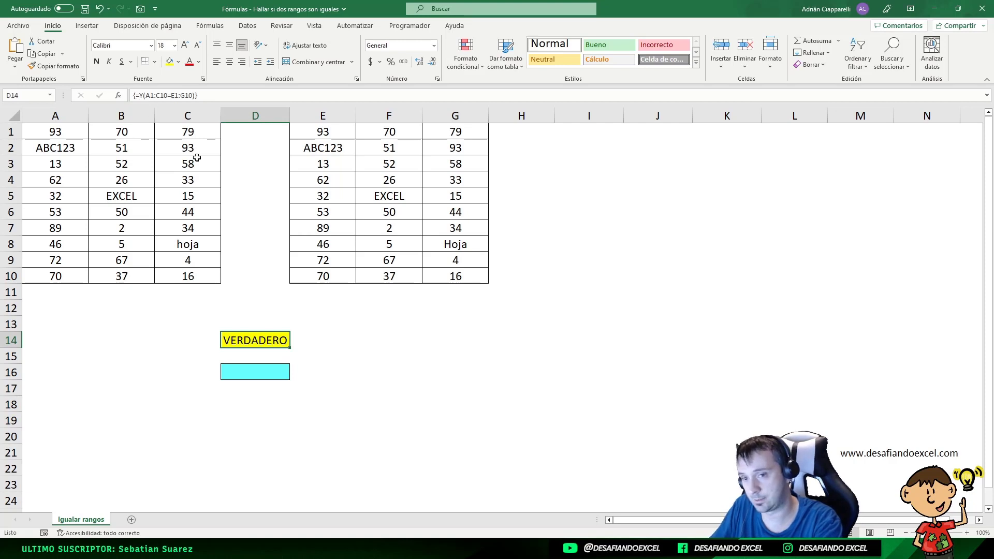
Re-enter the D14 comparison as a regular formula and convert it back to an array formula
key("F2")
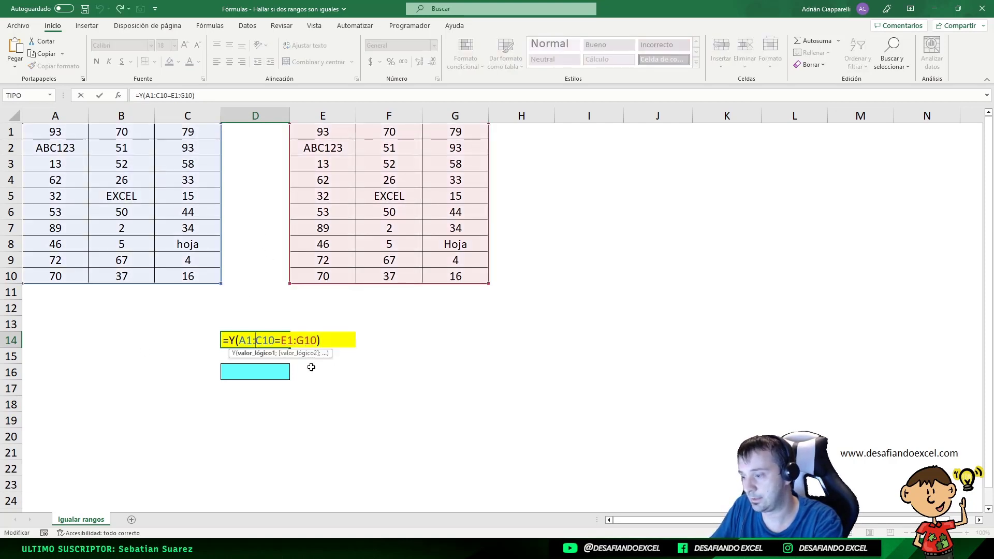
key("Return")
left_click(260, 340)
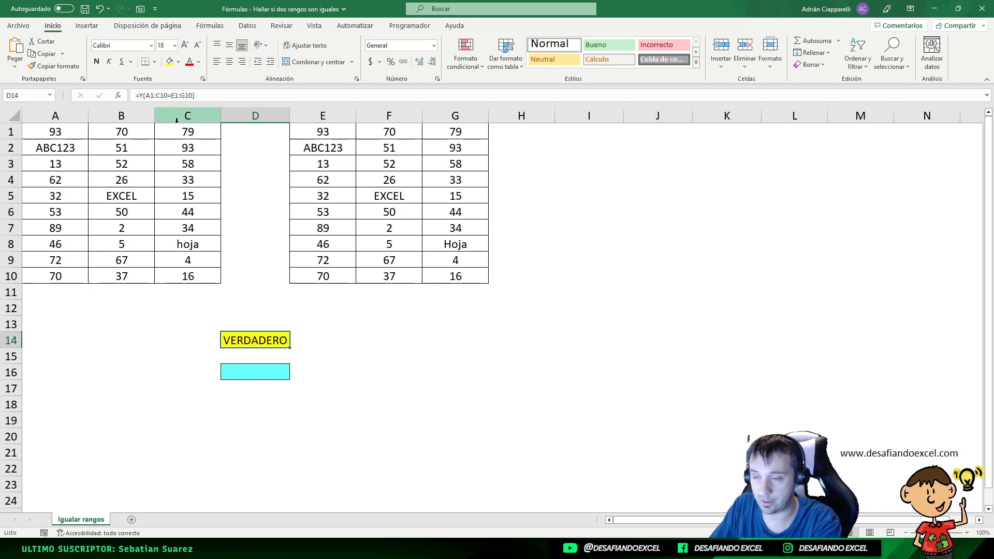
double_click(278, 340)
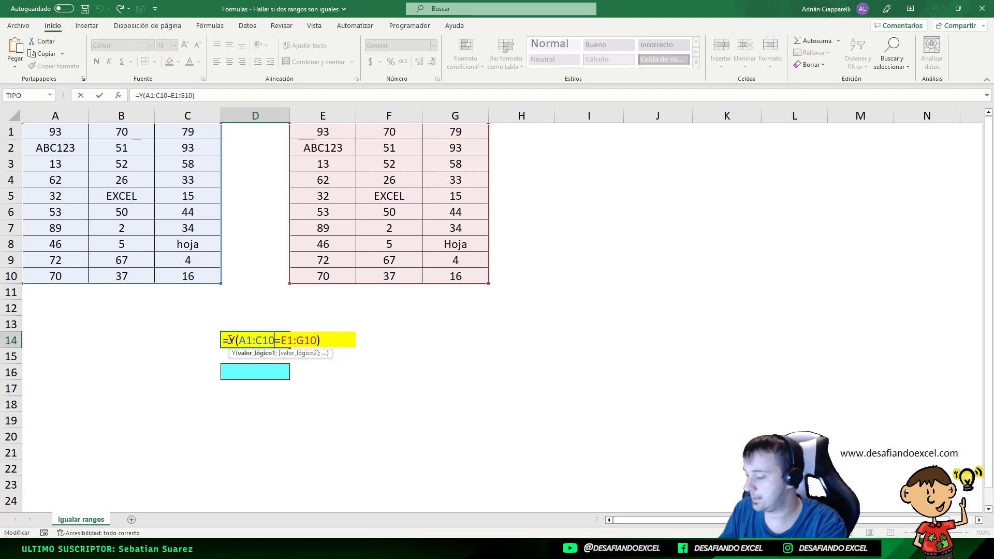
key("ctrl+shift+Return")
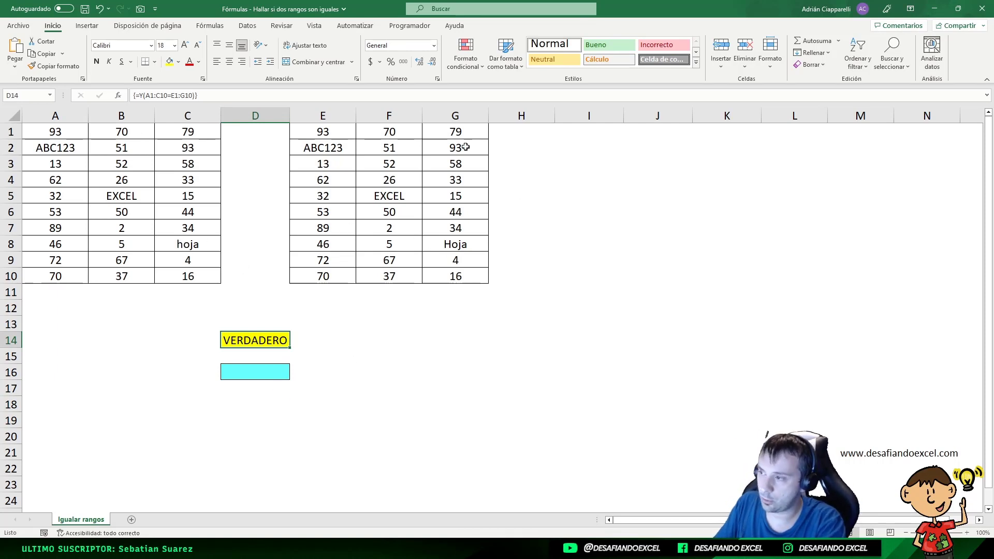
Enter the formula =A1:C10=E1:G10 in cell I1 to compare the two ranges cell by cell
left_click(584, 134)
type("=")
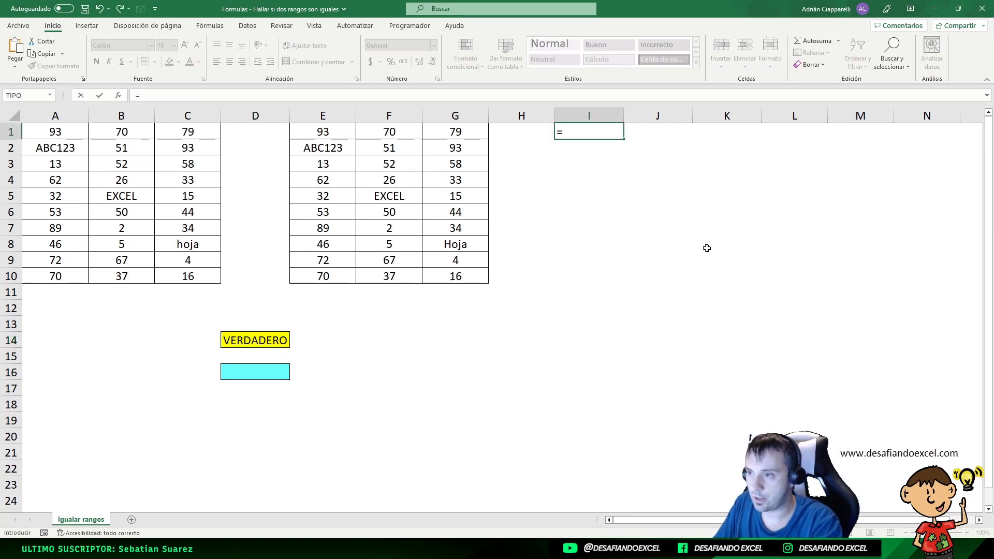
left_click_drag(40, 134, 178, 268)
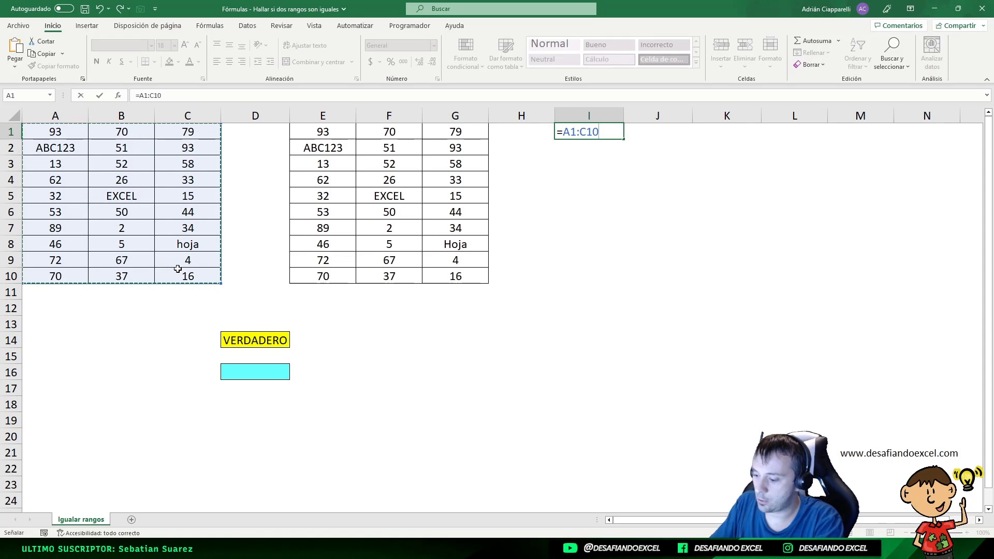
type("=")
left_click_drag(323, 133, 447, 276)
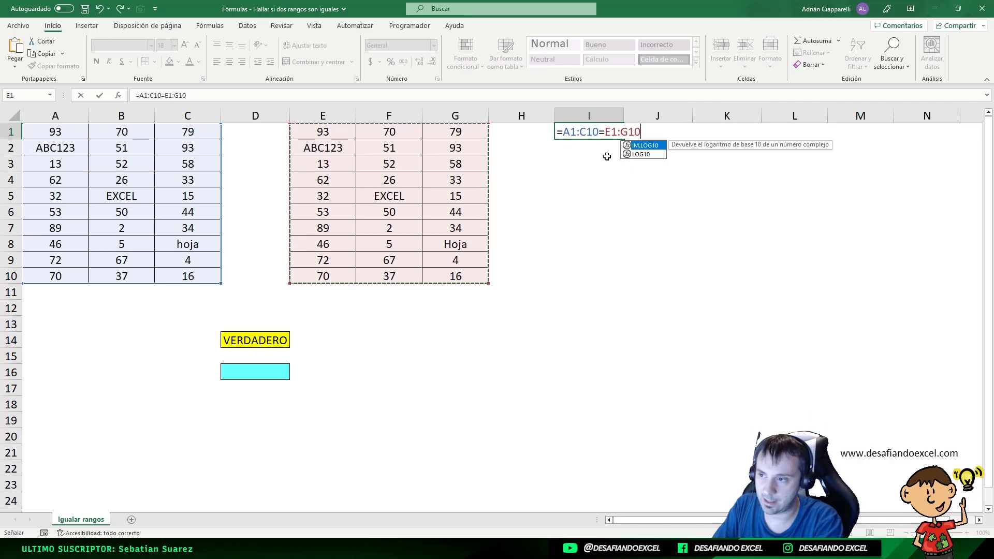
key("Return")
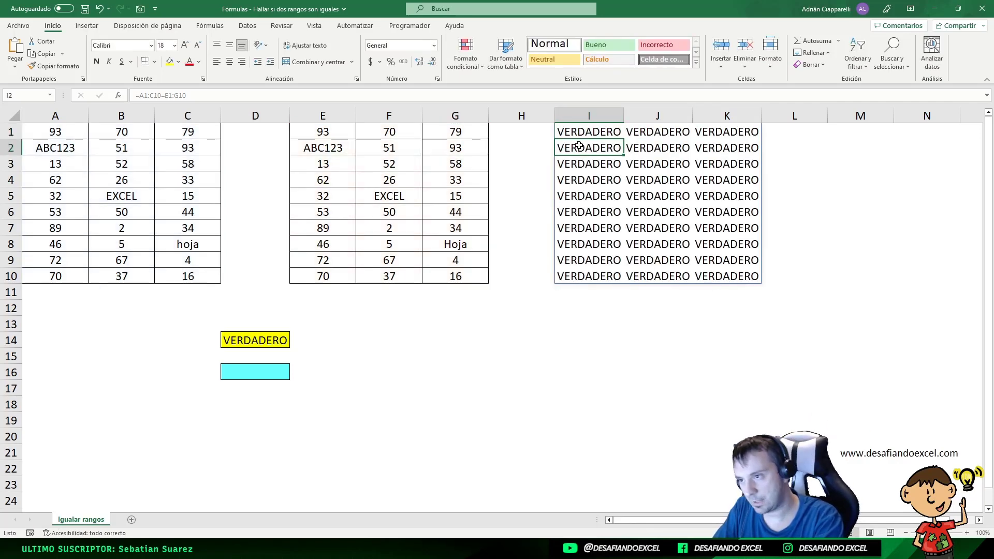
Inspect the formula behind the comparison results in cells I1, J7 and J5
left_click(587, 133)
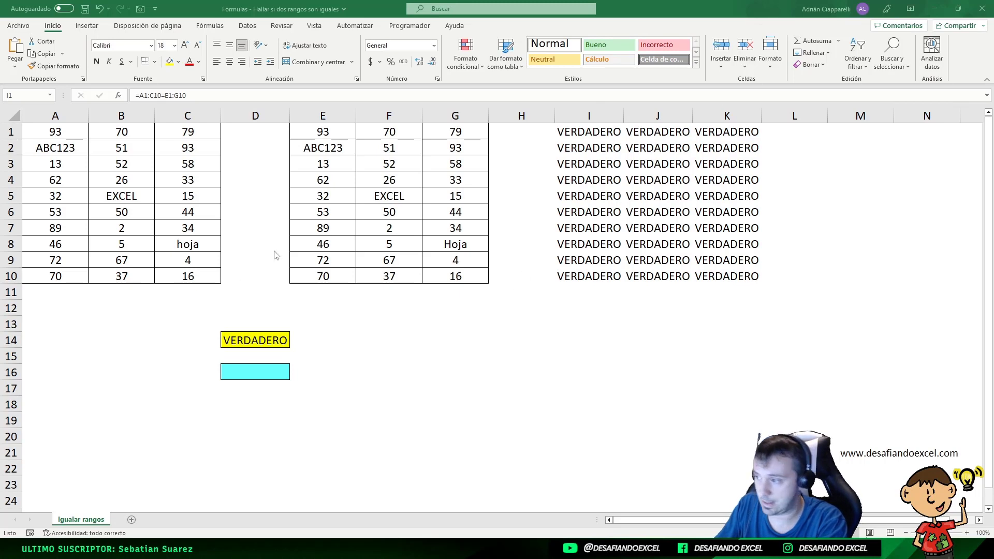
left_click(568, 129)
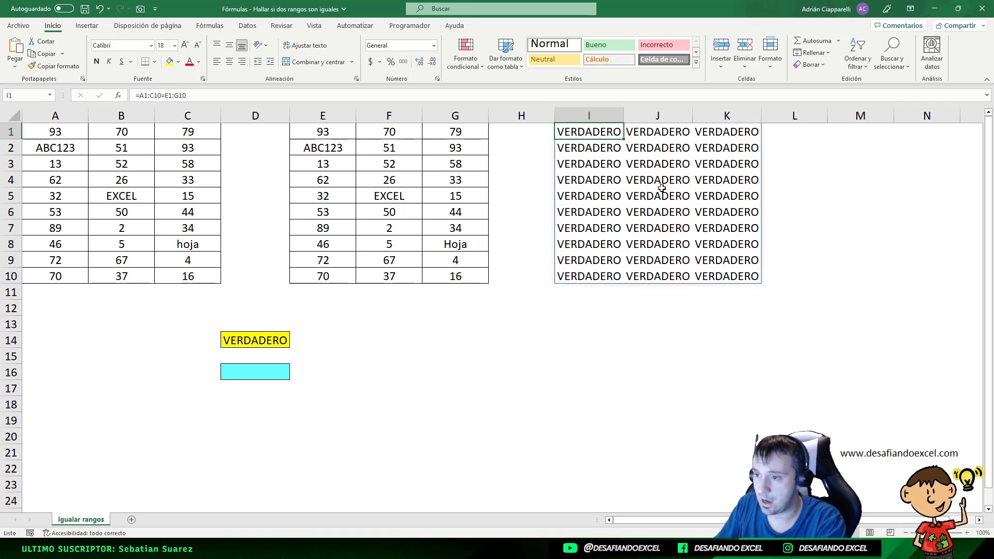
left_click(667, 228)
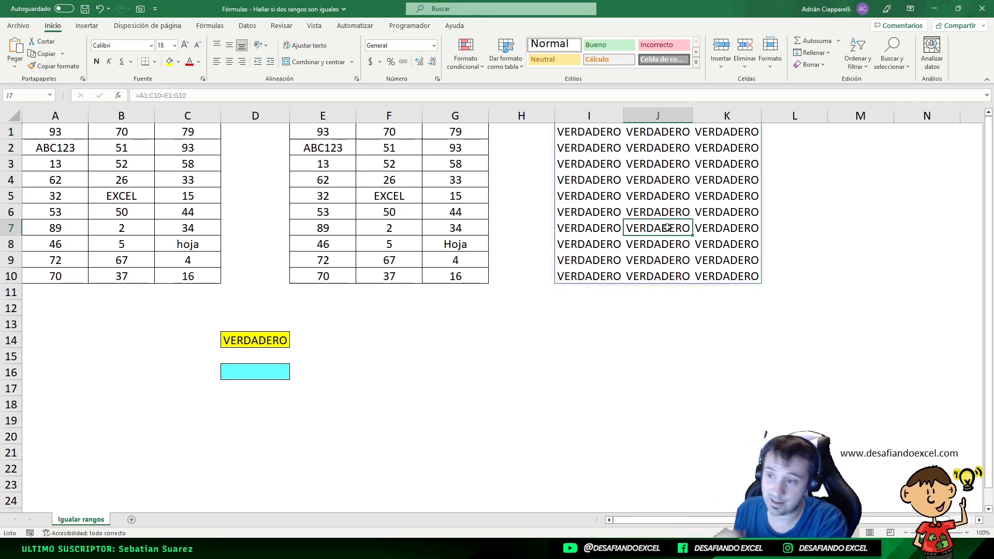
left_click(669, 201)
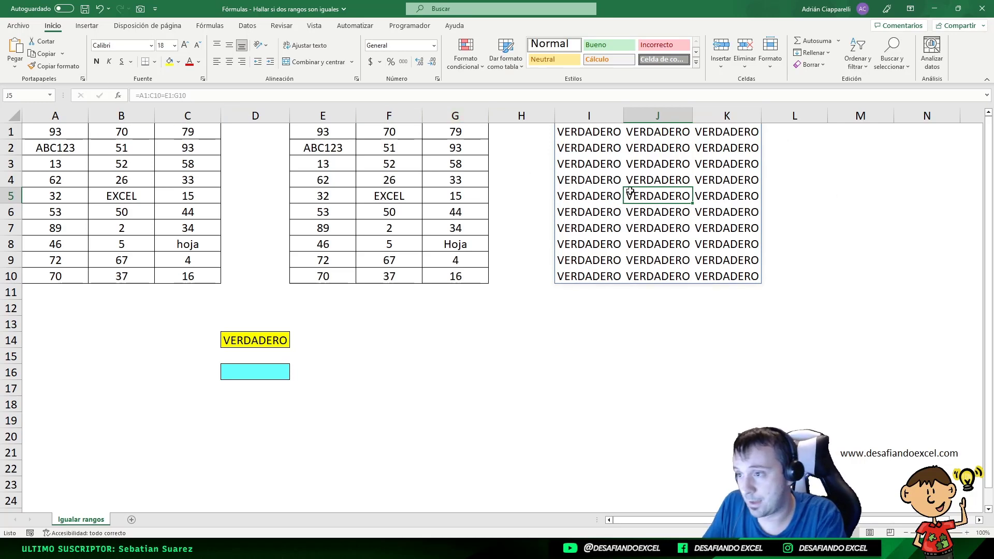
left_click(582, 132)
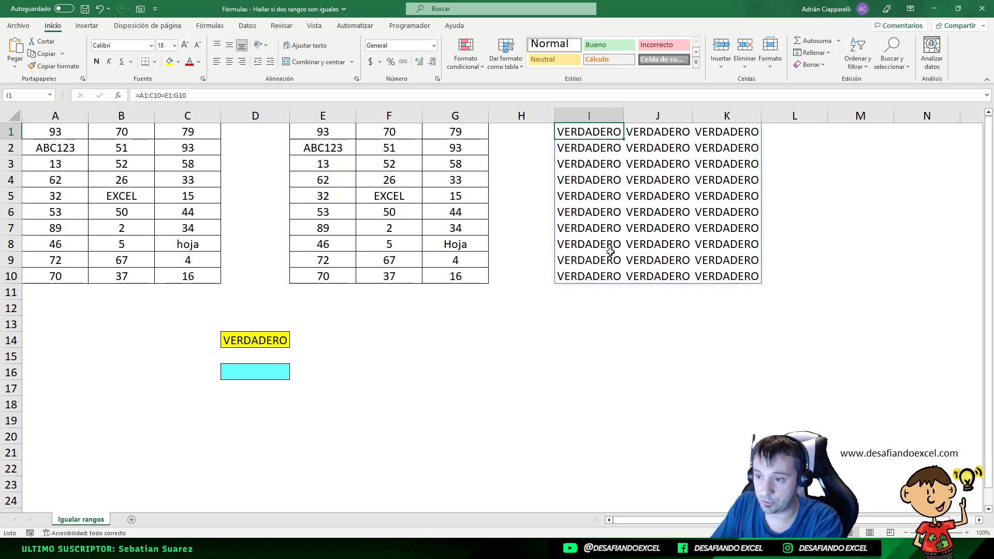
Try to overwrite cell I8 of the comparison results with "H" and to delete its contents
left_click(595, 240)
key("BackSpace")
type("H")
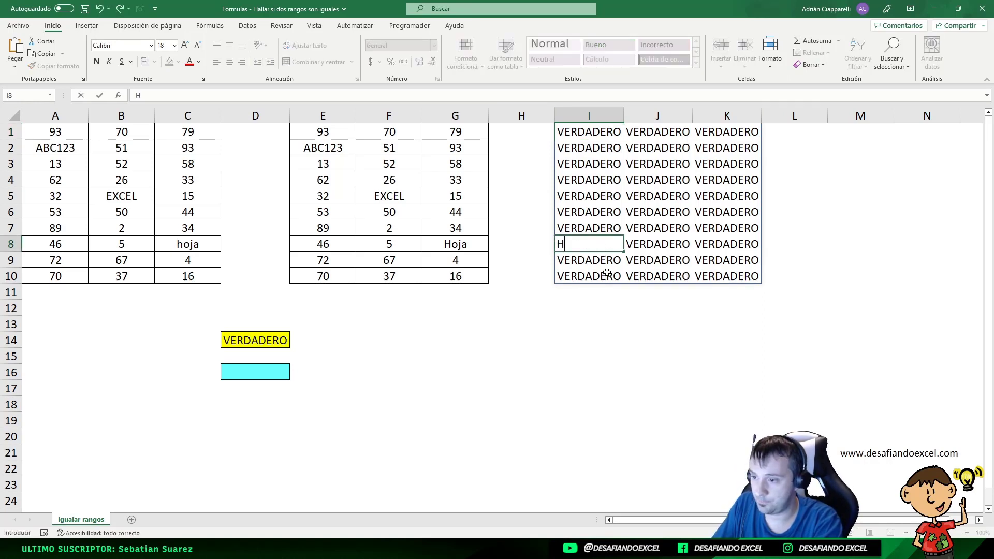
left_click(607, 273)
left_click(575, 246)
key("Delete")
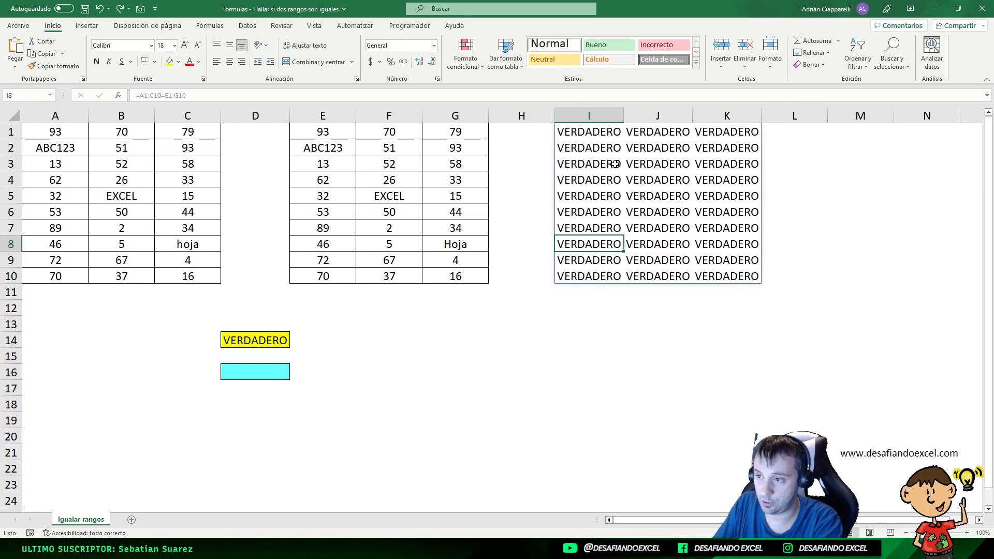
Examine the range references used by the comparison formula in cell I1
left_click(577, 131)
double_click(579, 131)
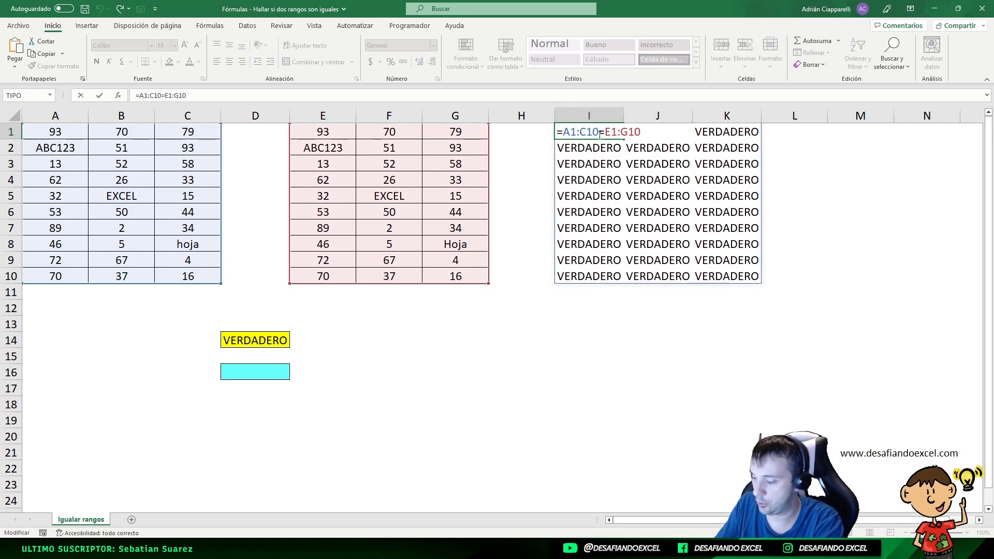
key("Escape")
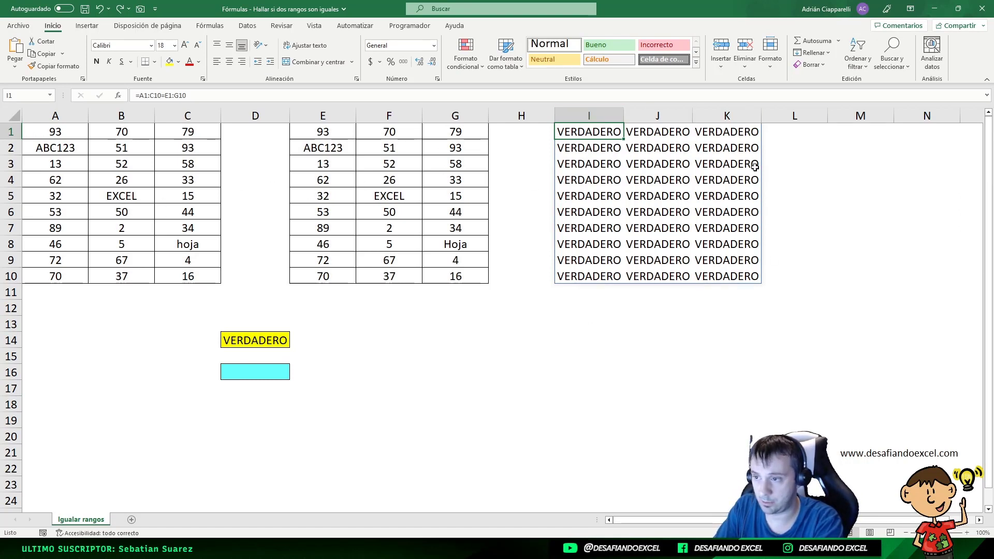
double_click(578, 135)
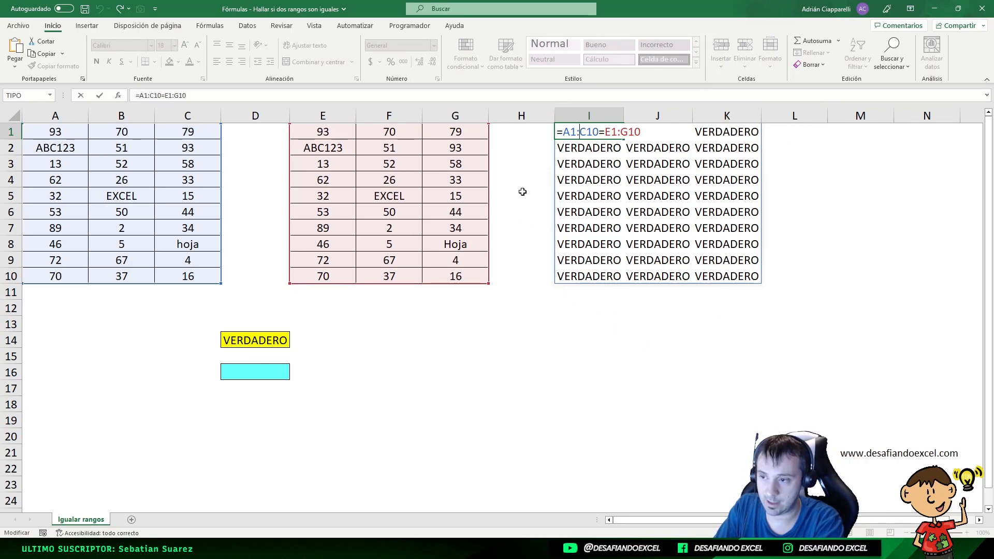
key("Return")
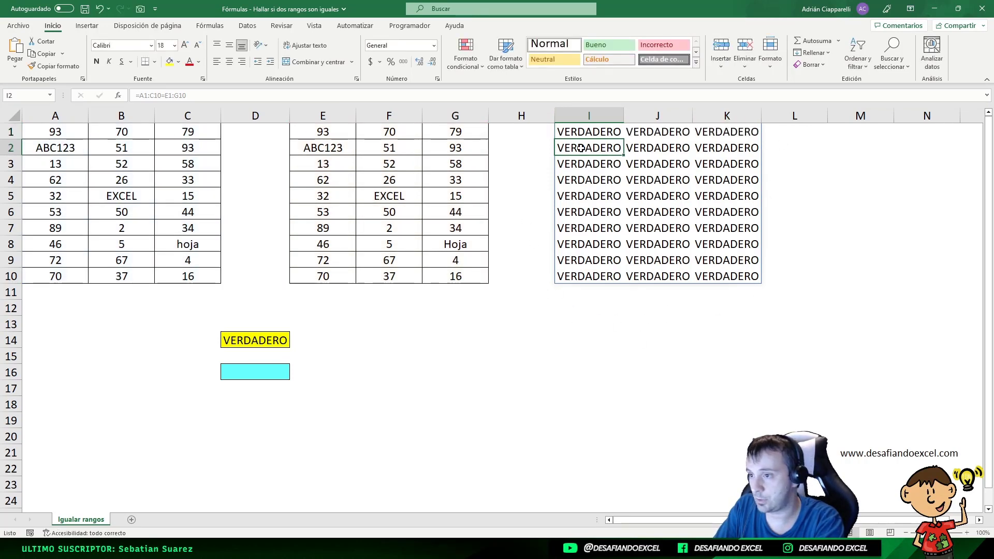
Delete the comparison formula in cell I1 and enter the text EXCEL in cell J5
key("Up")
key("Delete")
left_click(649, 202)
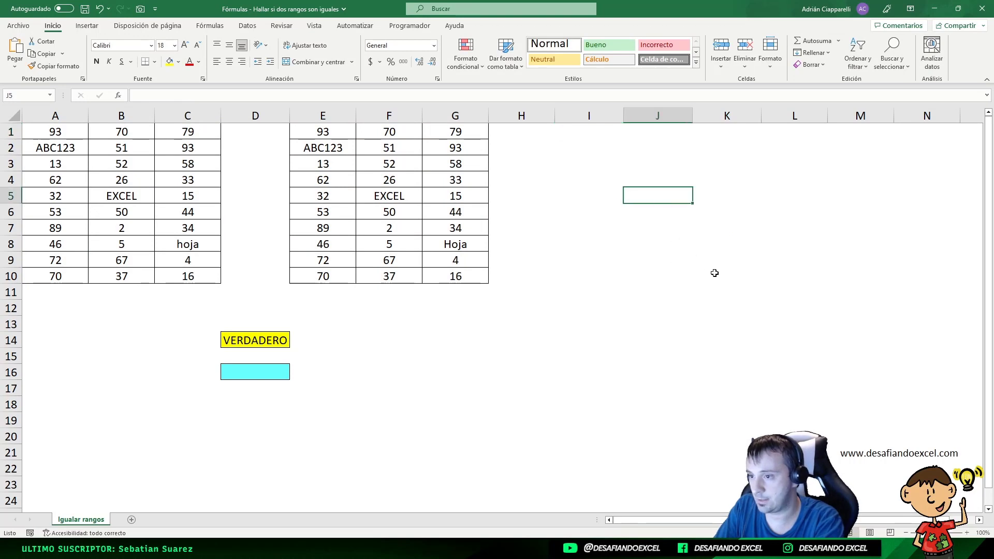
type("EXCEL")
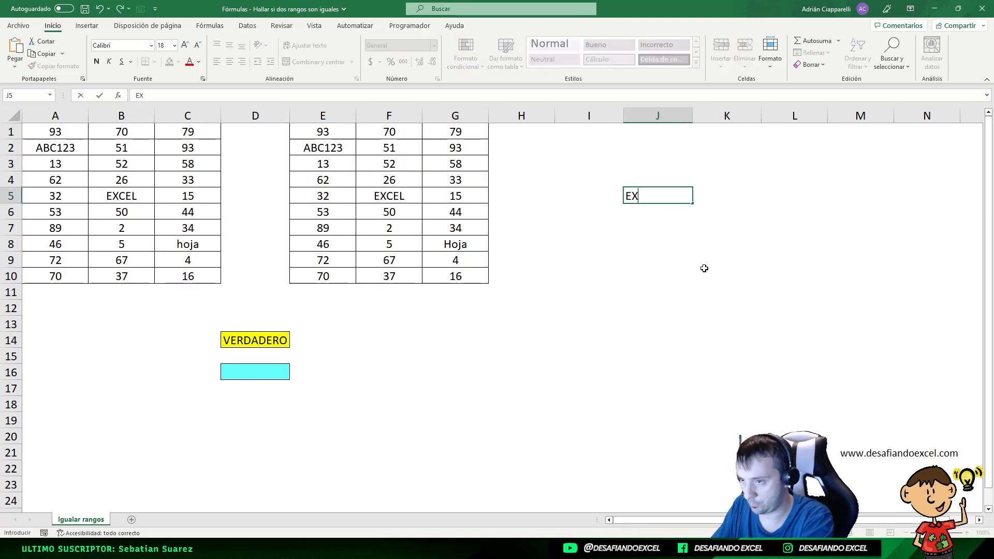
key("Return")
Enter the comparison formula =A1:C10=E1:G10 in cell I1 while cell J5 still holds text
left_click(576, 136)
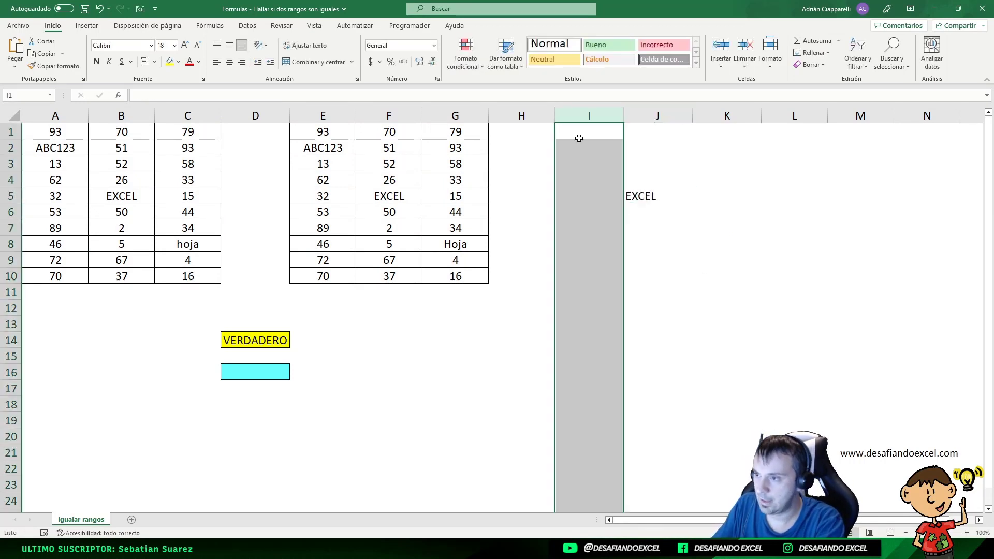
type("=")
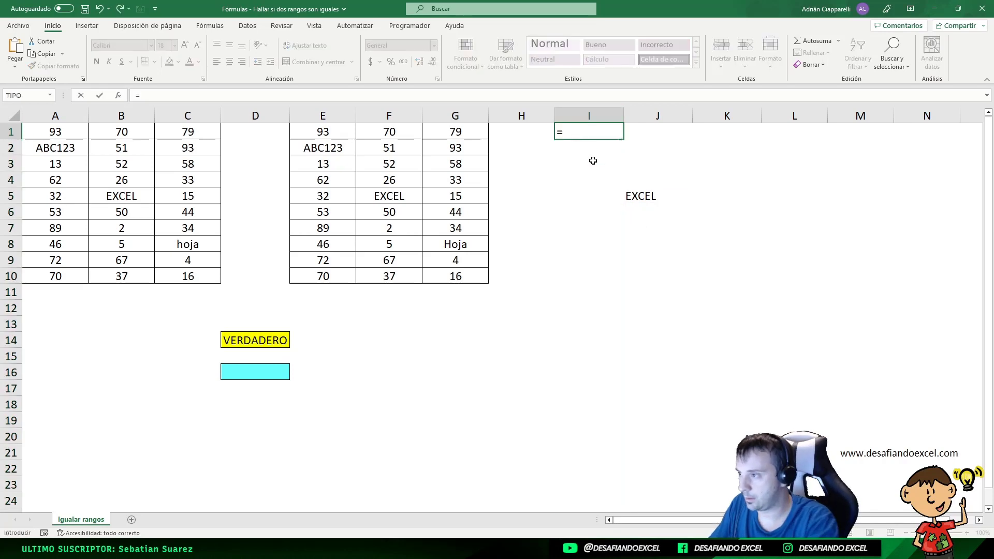
left_click_drag(54, 132, 190, 270)
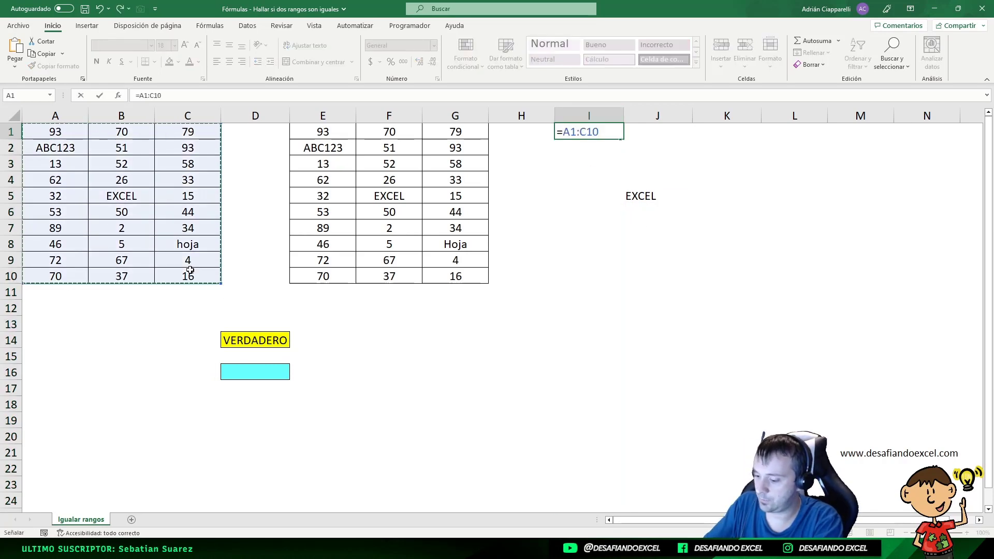
type("=")
left_click_drag(326, 130, 454, 273)
key("Return")
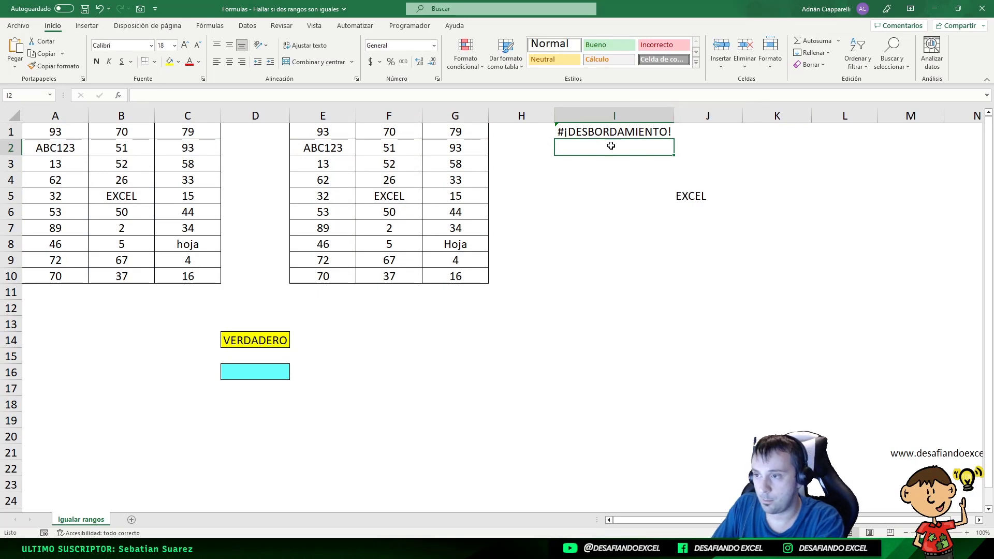
Check the spill range of the formula in I1 and delete the blocking text from cell J5
left_click(585, 134)
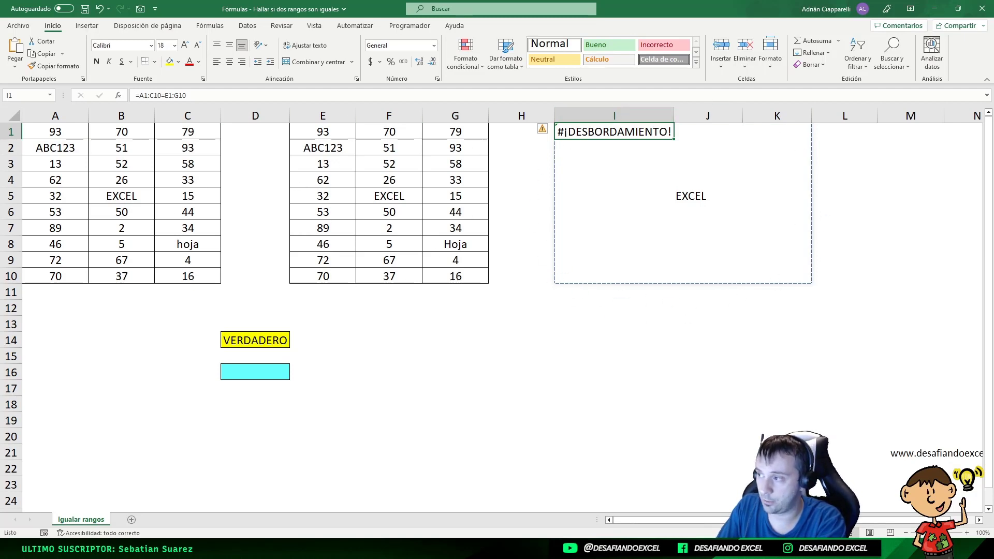
left_click(688, 198)
key("Delete")
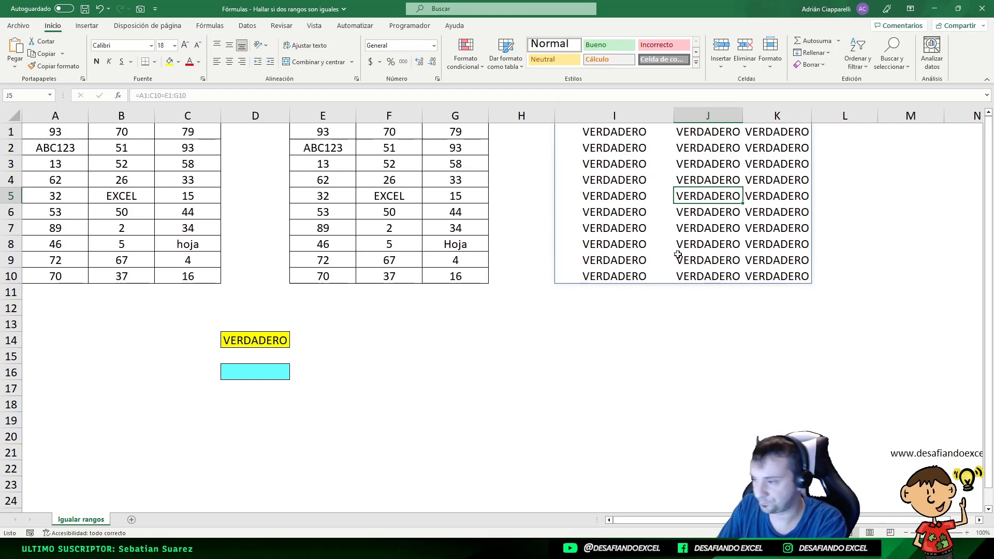
Undo the recent changes to cells I1 and J5, back to the original comparison formula in I1
key("ctrl+z")
key("ctrl+z")
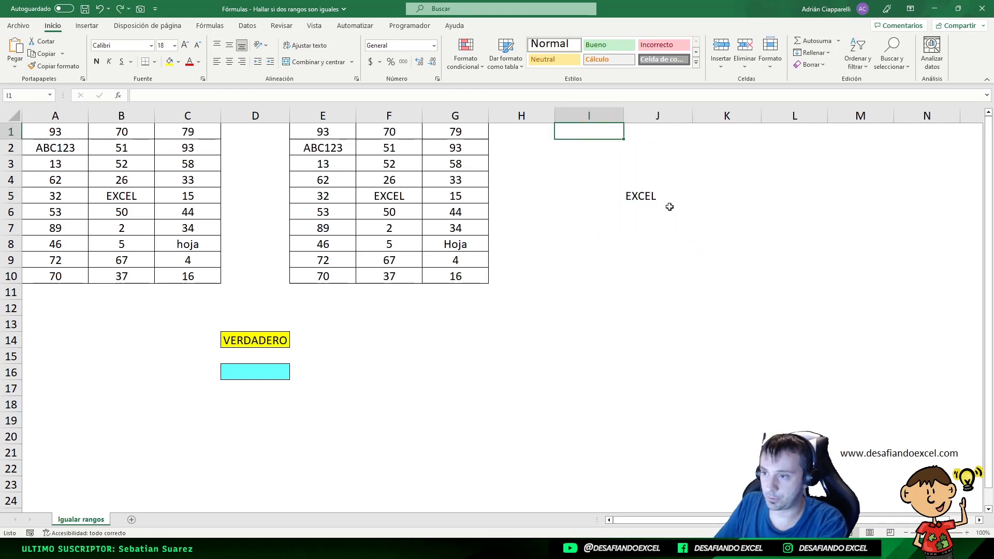
key("ctrl+z")
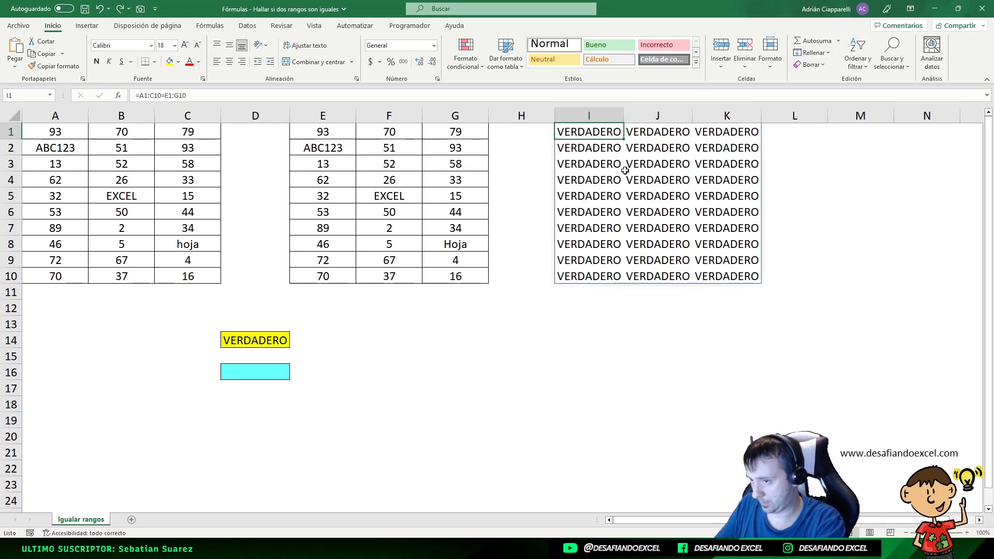
Examine the array formula in cell D14 and its range references, keeping it as an array formula
left_click(256, 340)
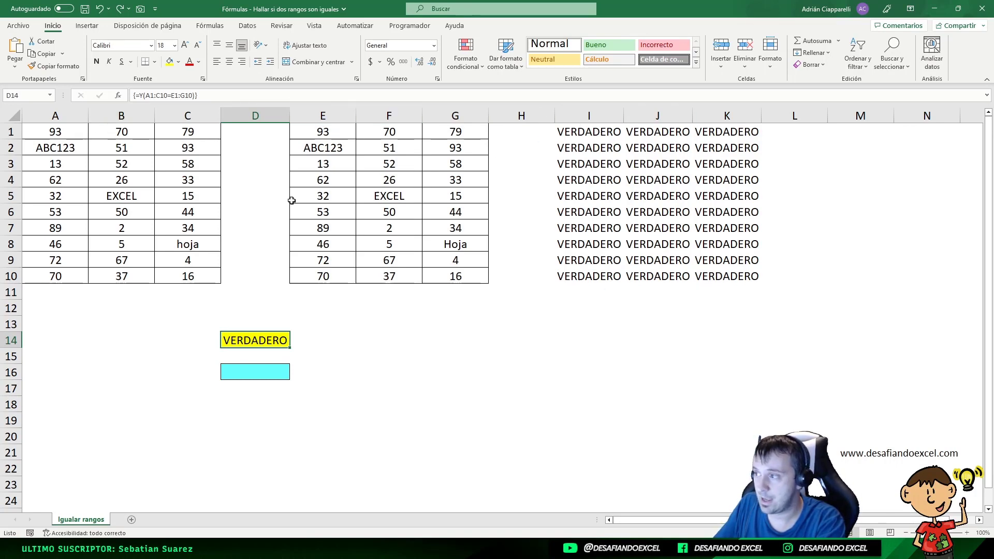
left_click(150, 97)
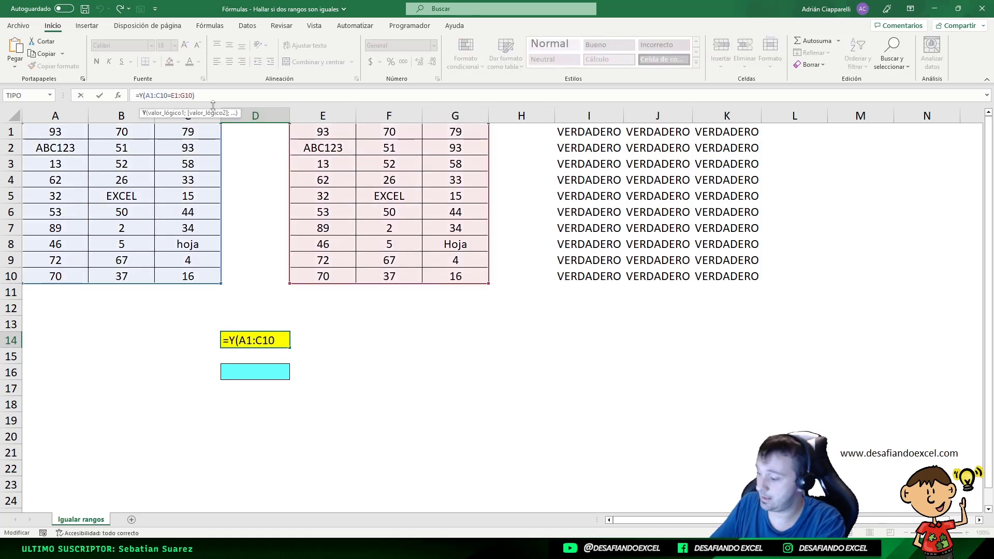
key("ctrl+shift+Return")
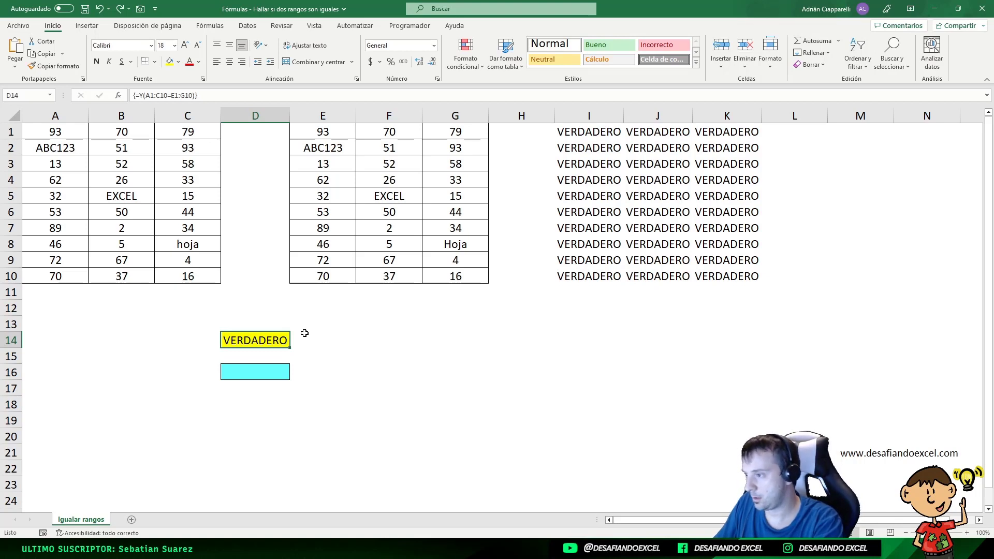
Delete the comparison formula in cell I1 and return to cell D14
mouse_move(570, 133)
left_mouse_down()
mouse_move(647, 227)
mouse_move(570, 135)
left_mouse_up()
key("Delete")
left_click(244, 338)
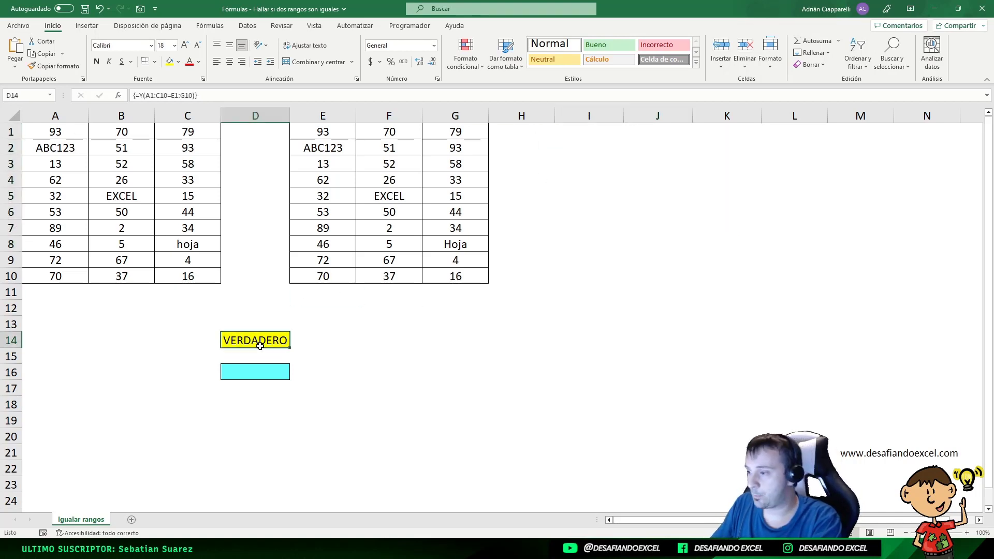
Compare the letter case of the text in cells C8 and G8
left_click(180, 239)
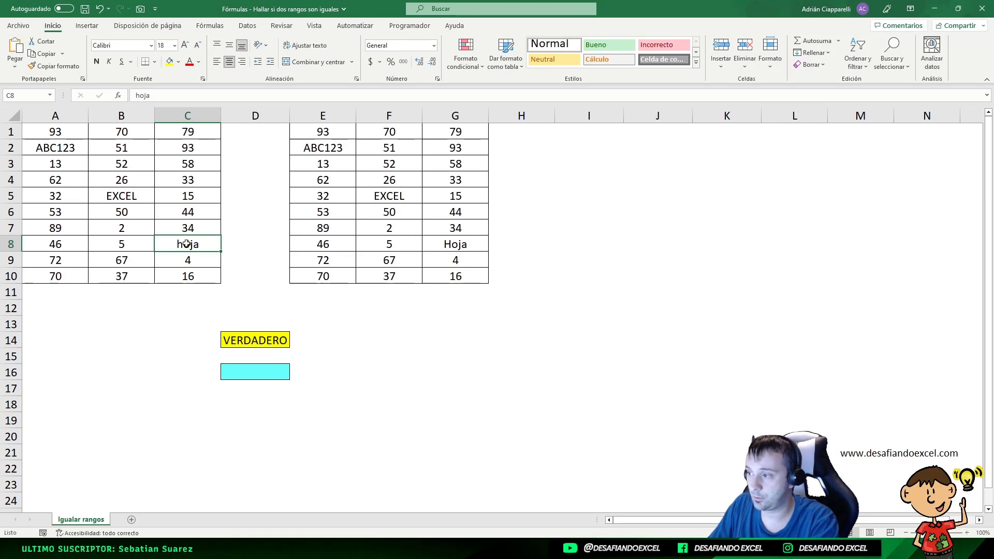
left_click(450, 244)
left_click(201, 244)
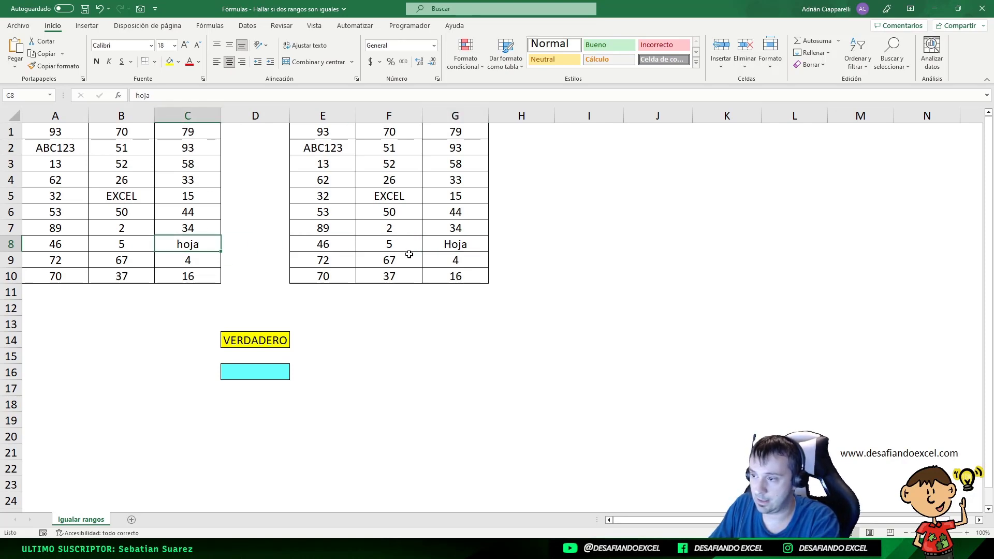
left_click(435, 246)
left_click(168, 246)
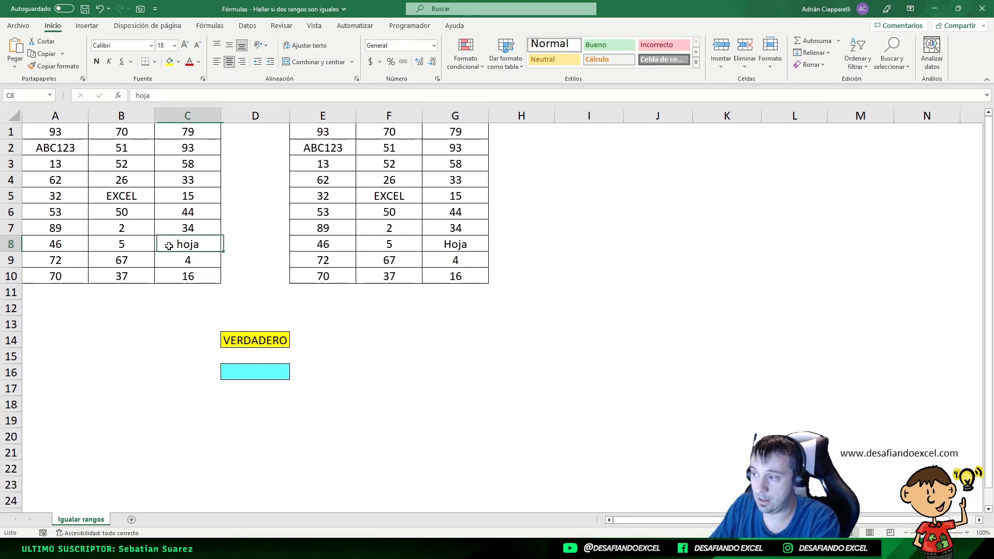
left_click(465, 242)
left_click(188, 243)
left_click(464, 242)
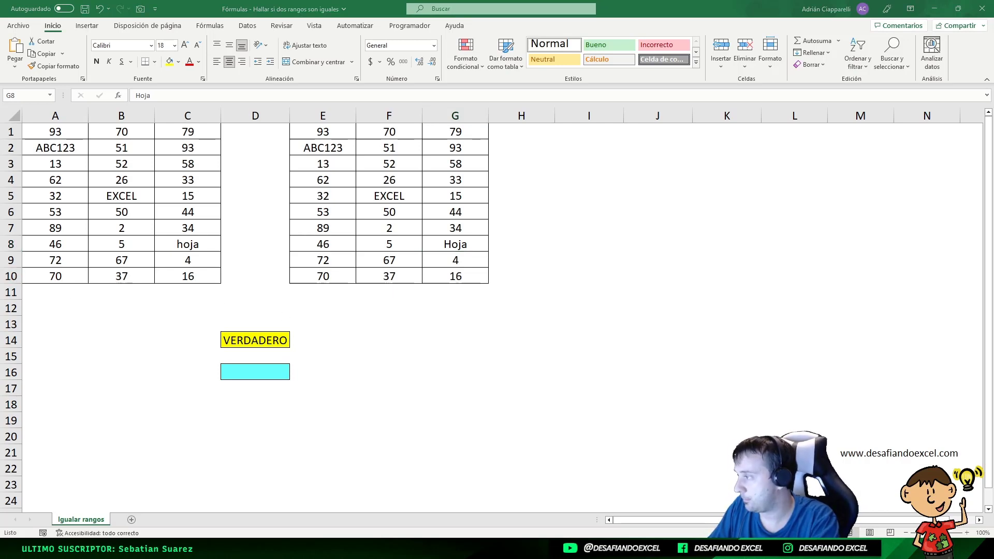
Begin a formula in cell D16 that nests the IGUAL function inside the Y function
left_click(266, 373)
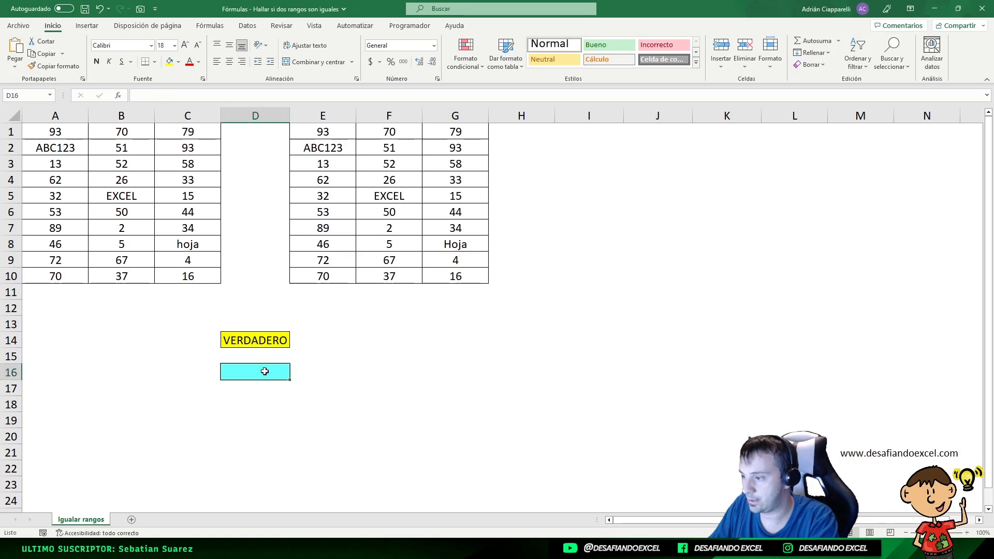
double_click(262, 373)
type("=")
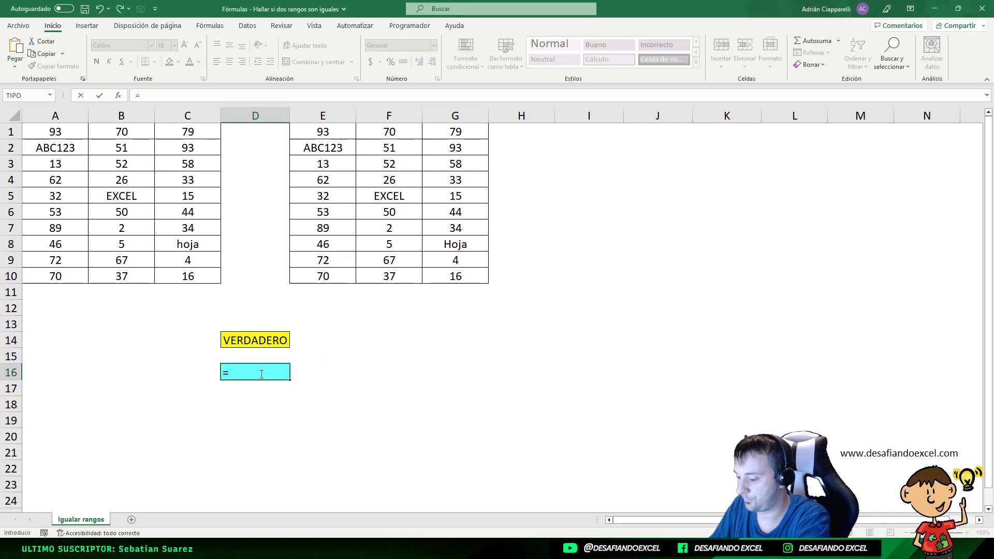
type("y(")
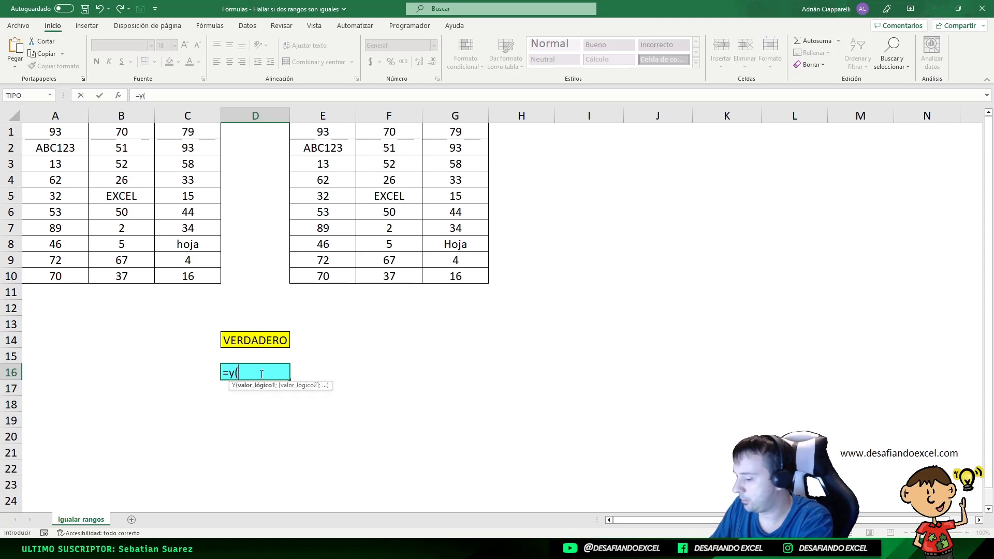
key("BackSpace")
key("BackSpace")
type("Y(")
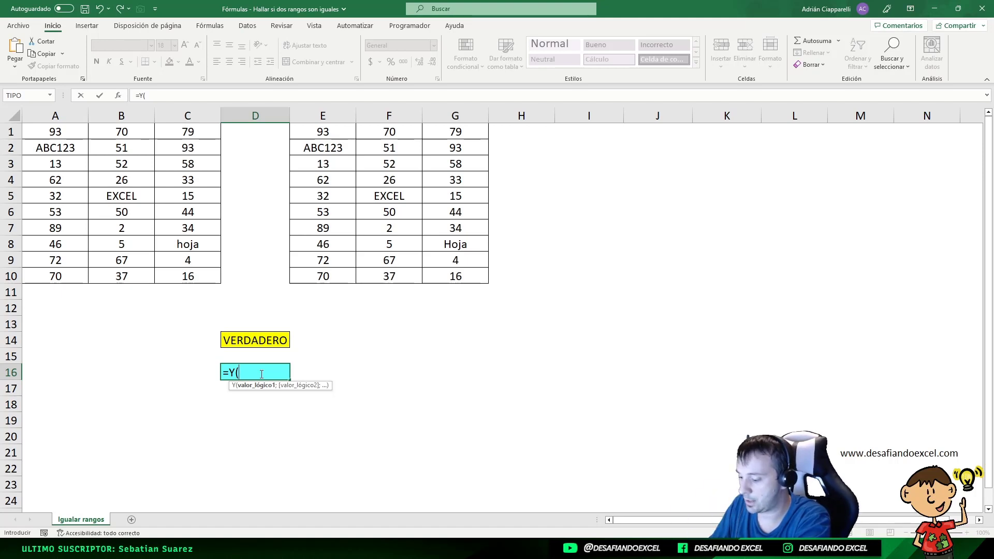
type("IGUAL")
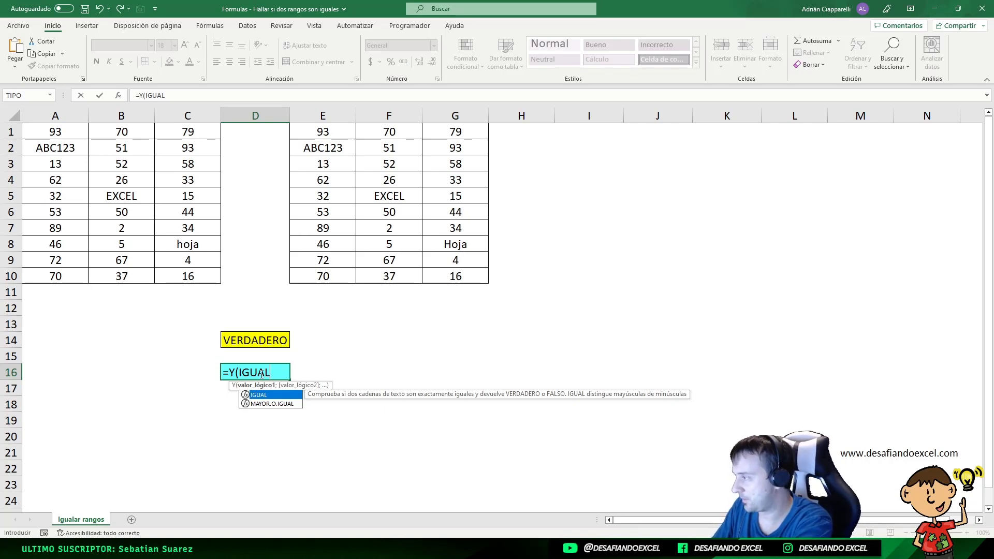
type("(")
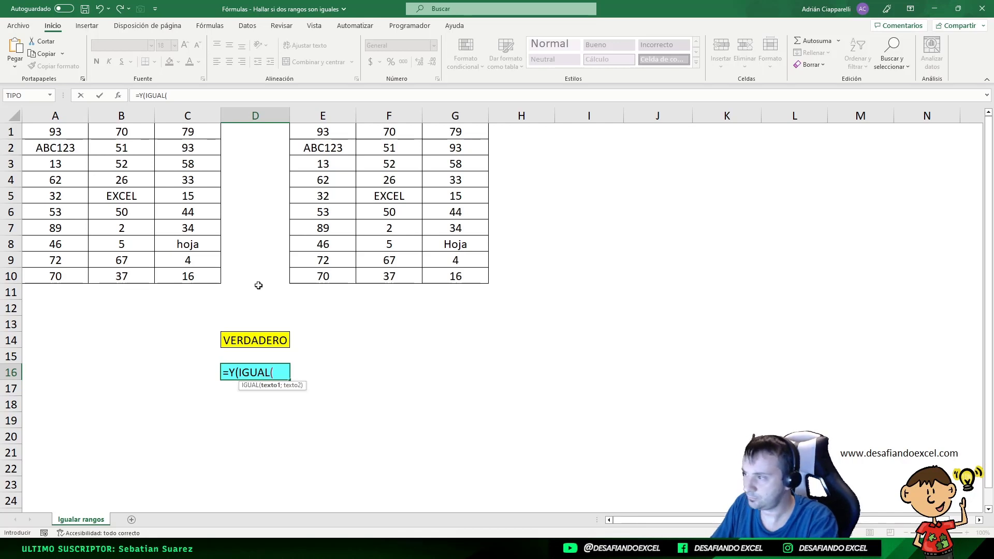
Complete the formula in D16 as =Y(IGUAL(A1:C10;E1:G10)) and enter it as an array formula
left_click_drag(69, 133, 174, 276)
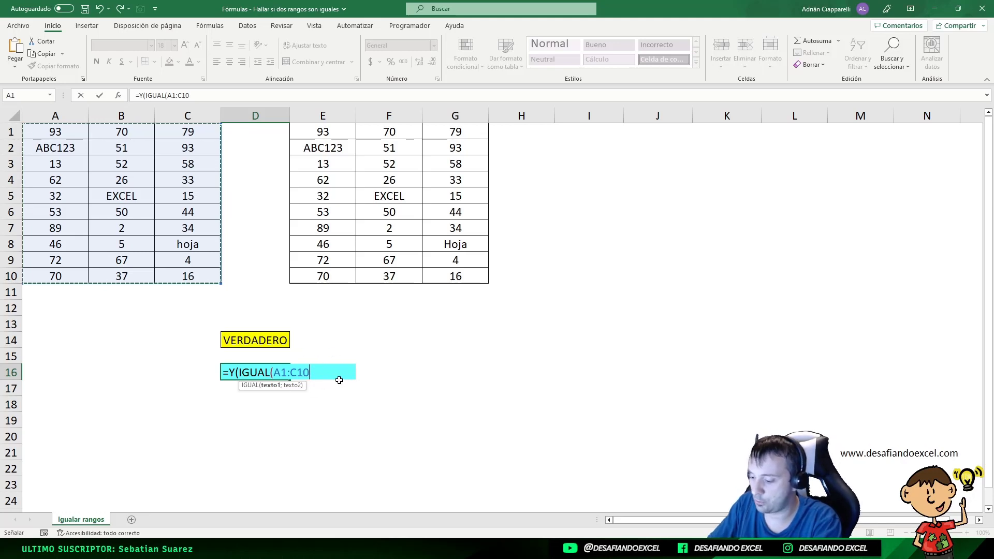
type(";")
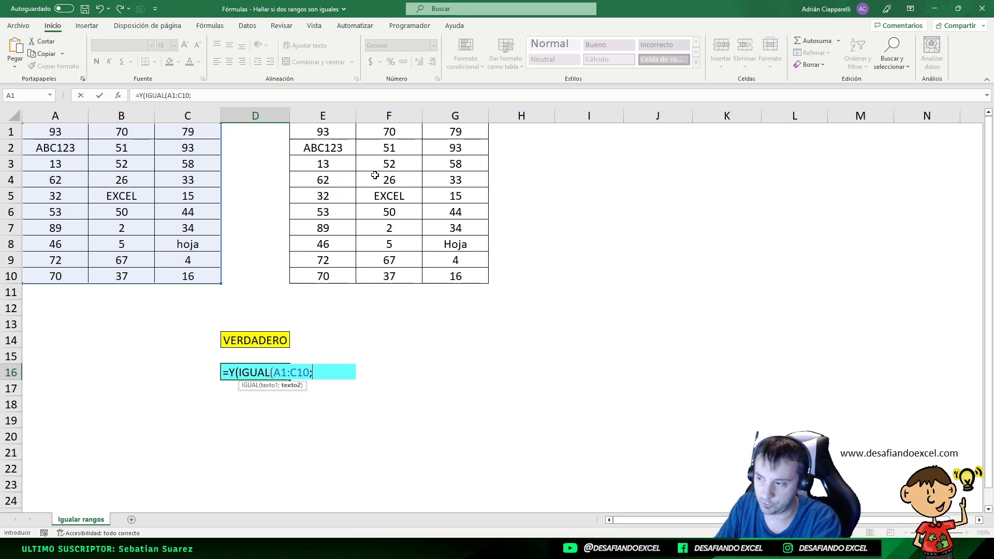
left_click_drag(322, 131, 450, 276)
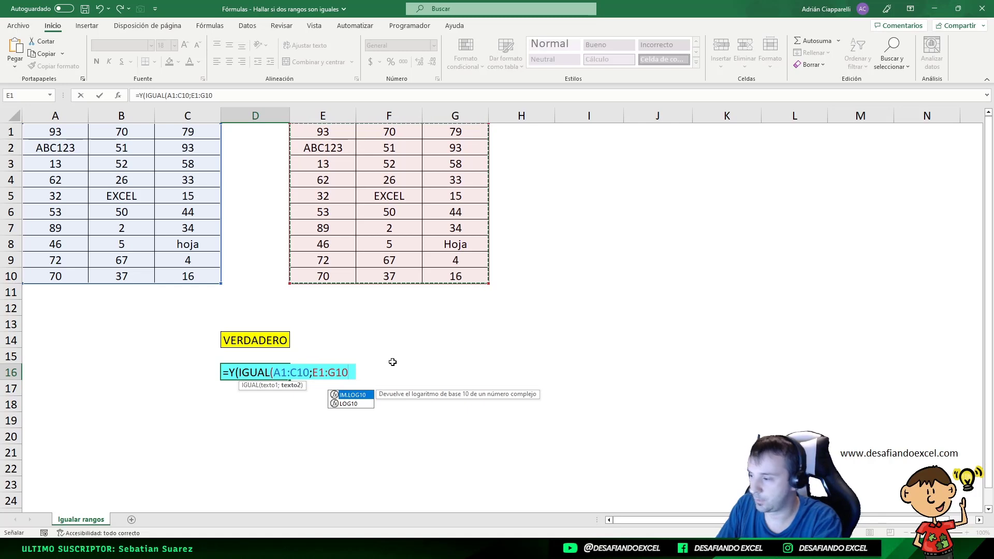
type("))")
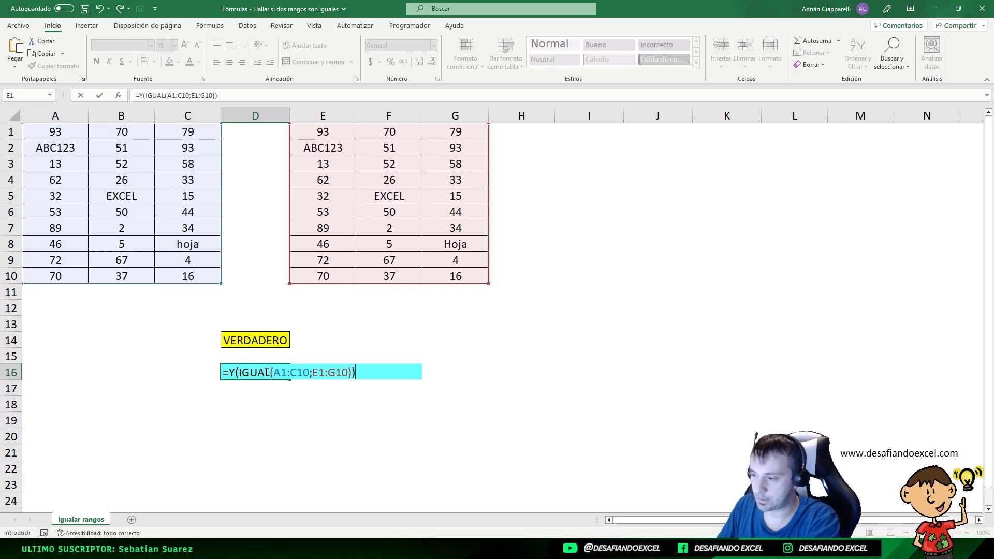
key("ctrl+shift+Return")
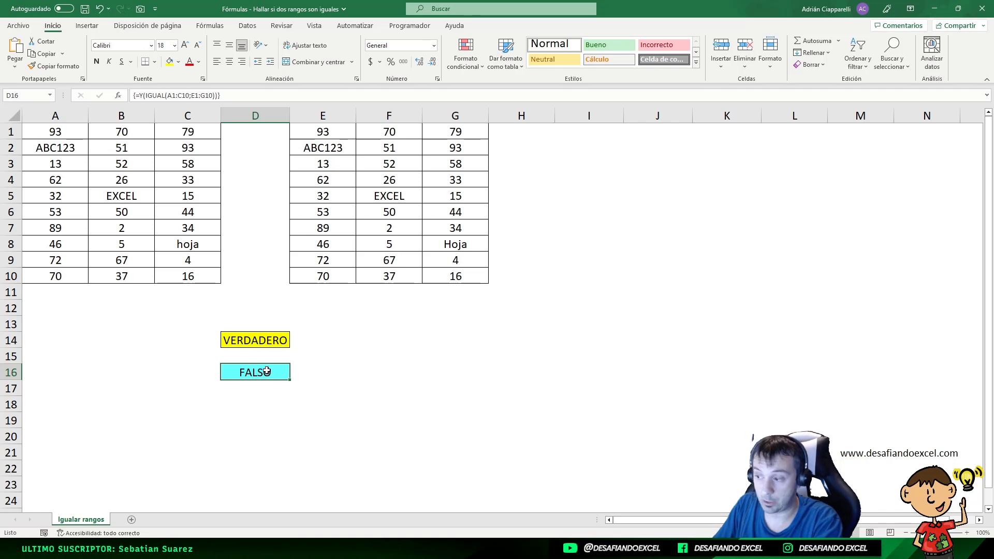
Check cells C8 and G8 against each other for the difference that the case-sensitive formula detects
left_click(189, 246)
left_click(450, 248)
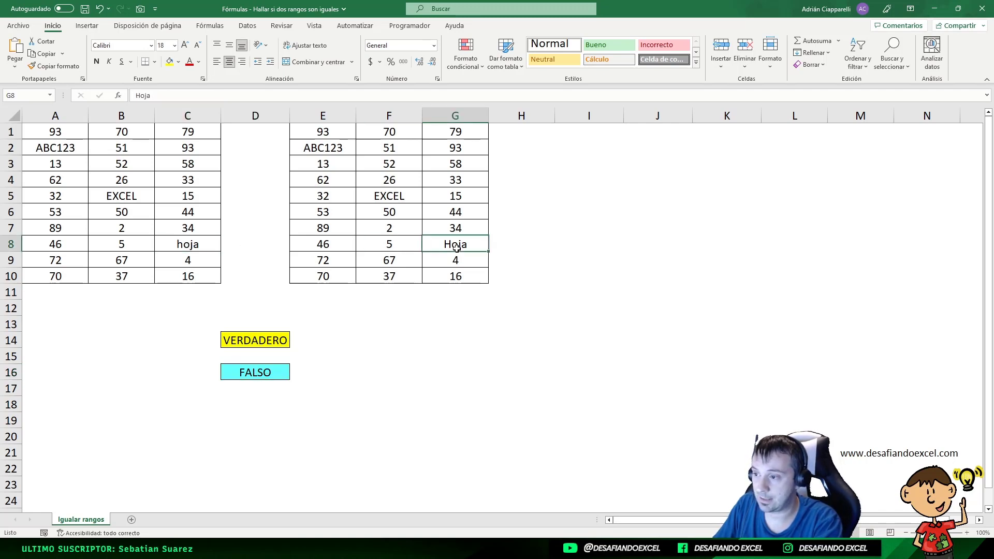
left_click(193, 249)
left_click(442, 247)
left_click(160, 241)
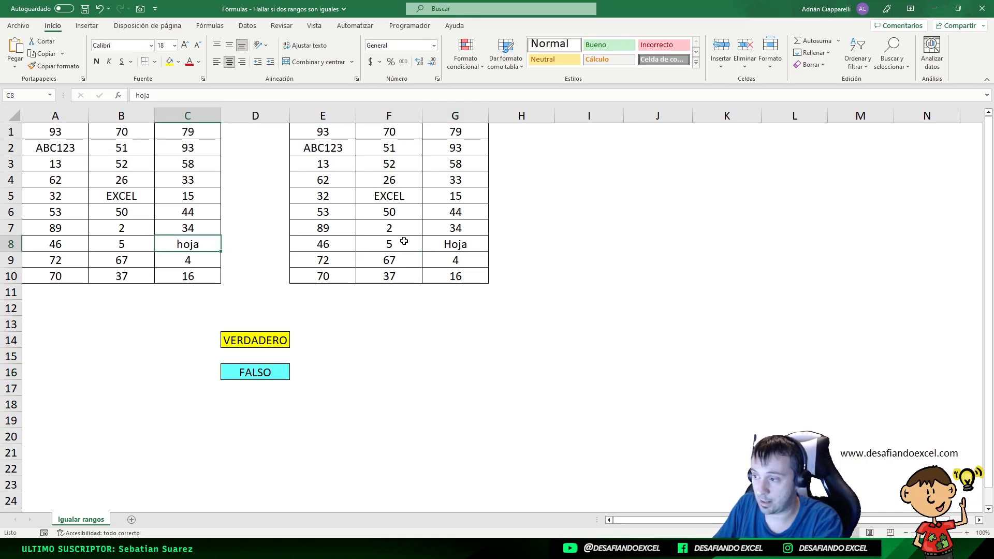
left_click(458, 244)
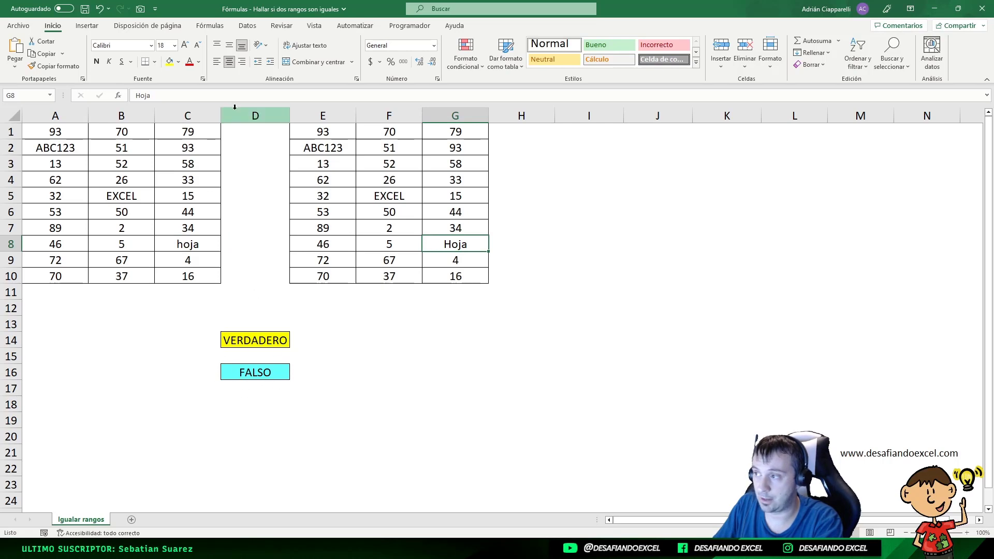
Copy the IGUAL part of the formula in D16 and enter =IGUAL(A1:C10;E1:G10) in cell I1
left_click(257, 372)
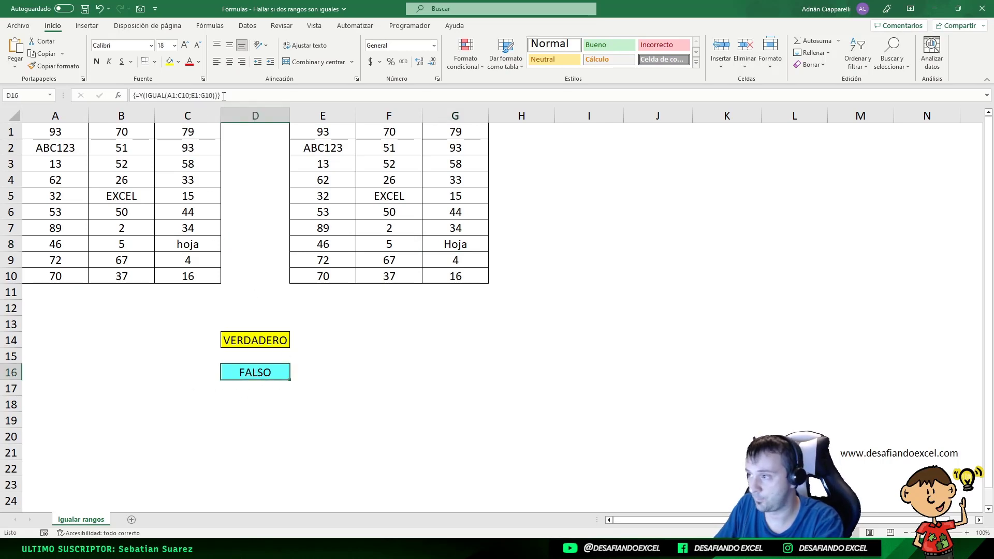
left_click_drag(144, 96, 204, 94)
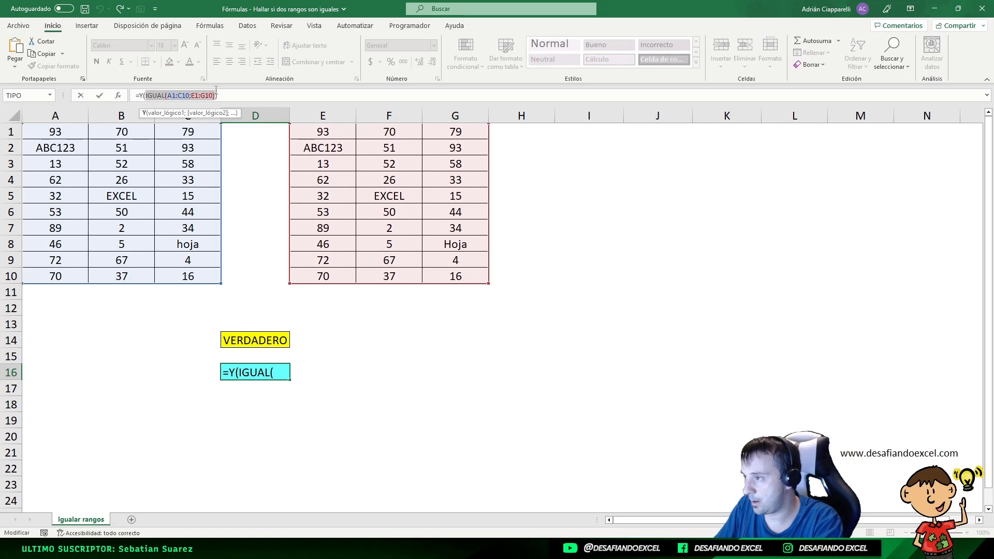
key("F9")
key("Escape")
left_click(577, 132)
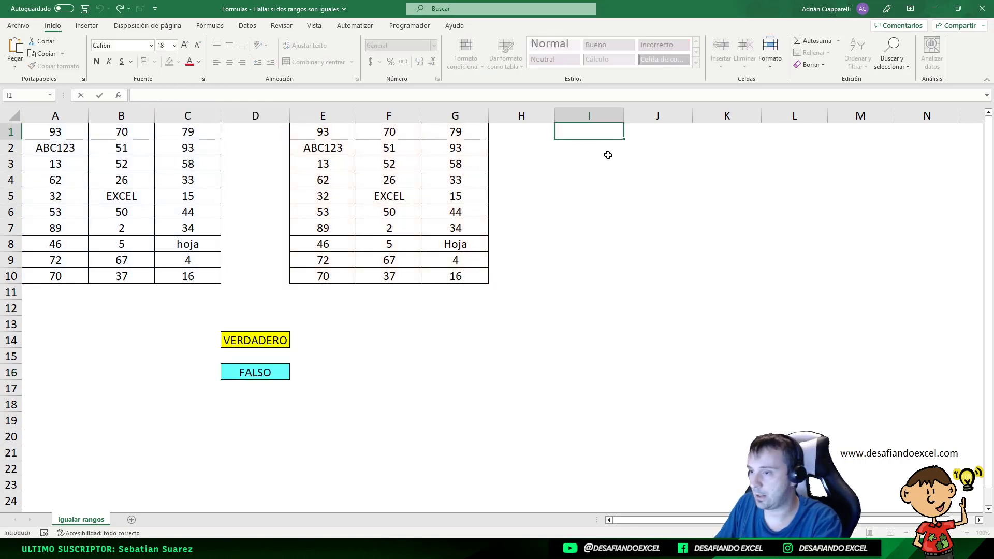
type("=")
type("IGUAL(A1:C10;E1:G10)")
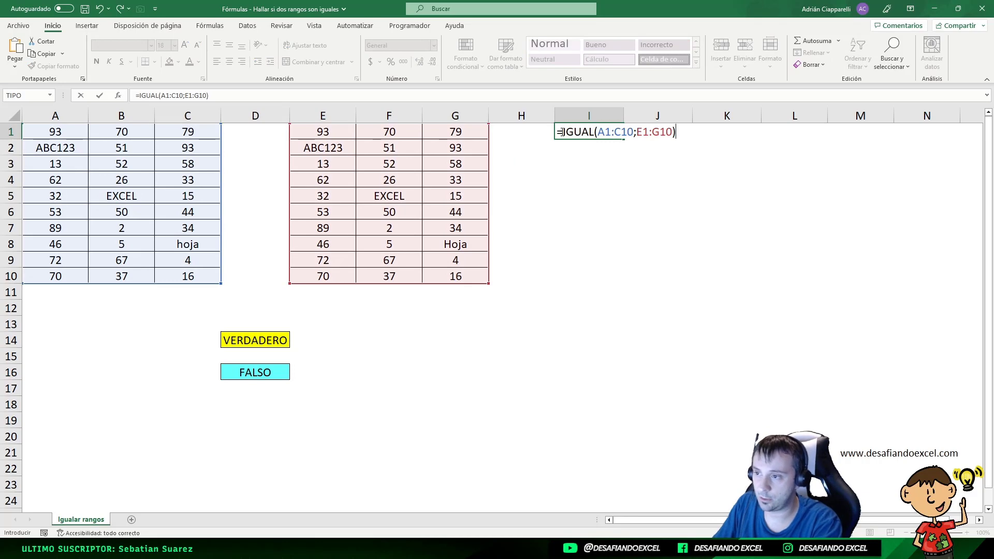
key("Return")
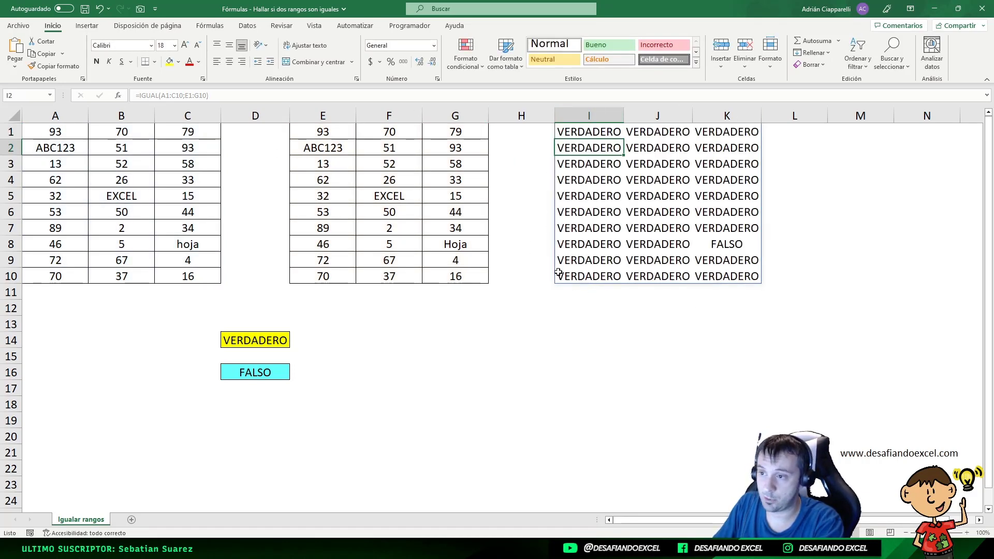
Inspect the comparison result in cell K8 and the array formulas in cells D16 and D14
left_click(721, 248)
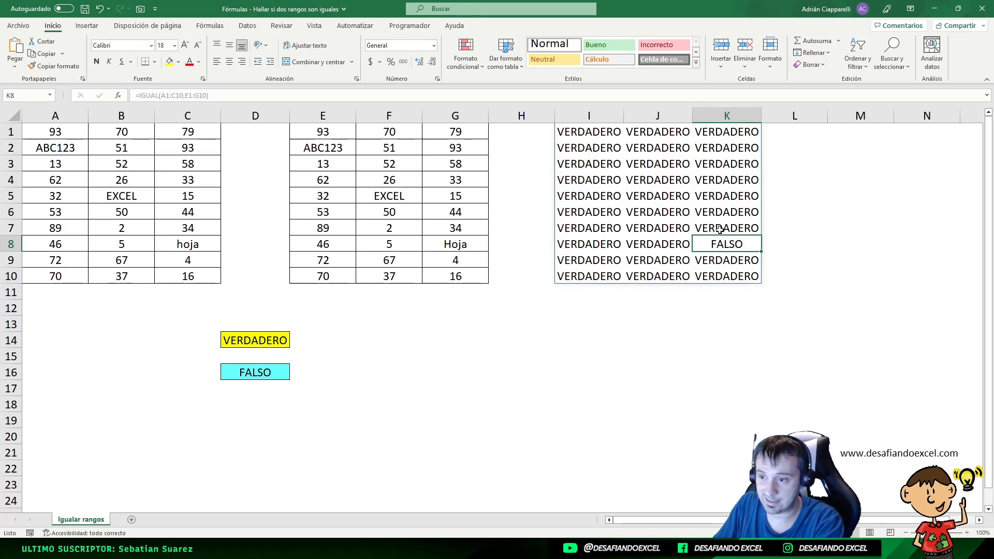
left_click(254, 372)
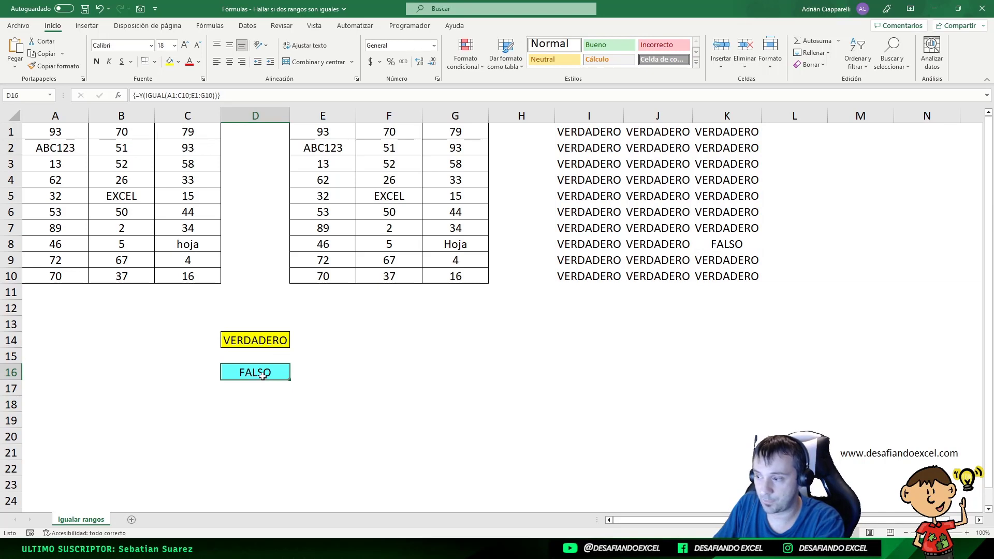
left_click(269, 340)
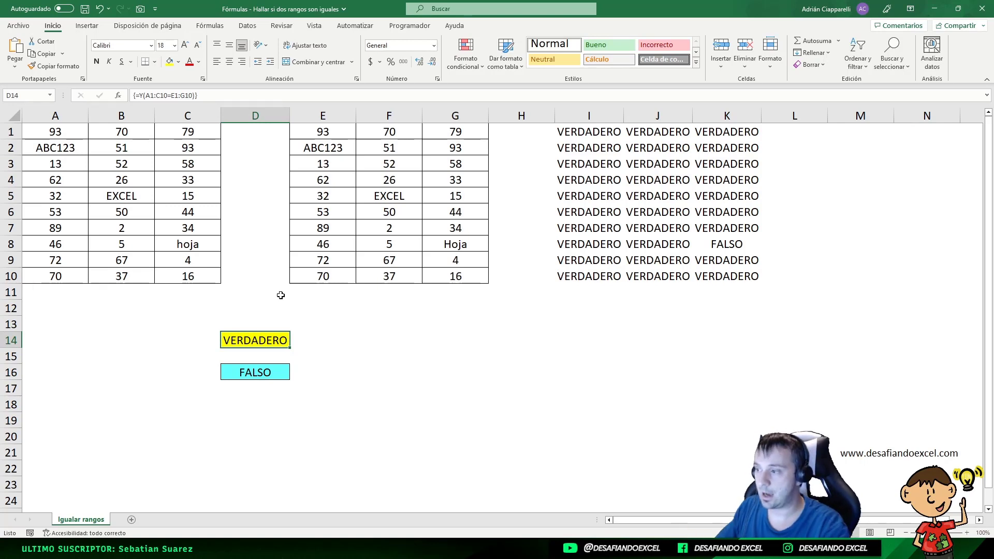
left_click(268, 372)
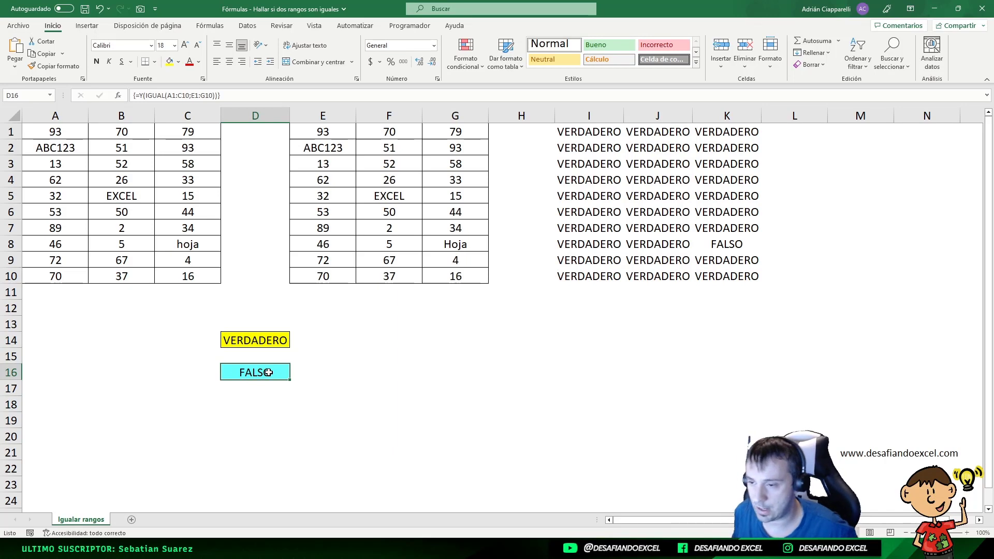